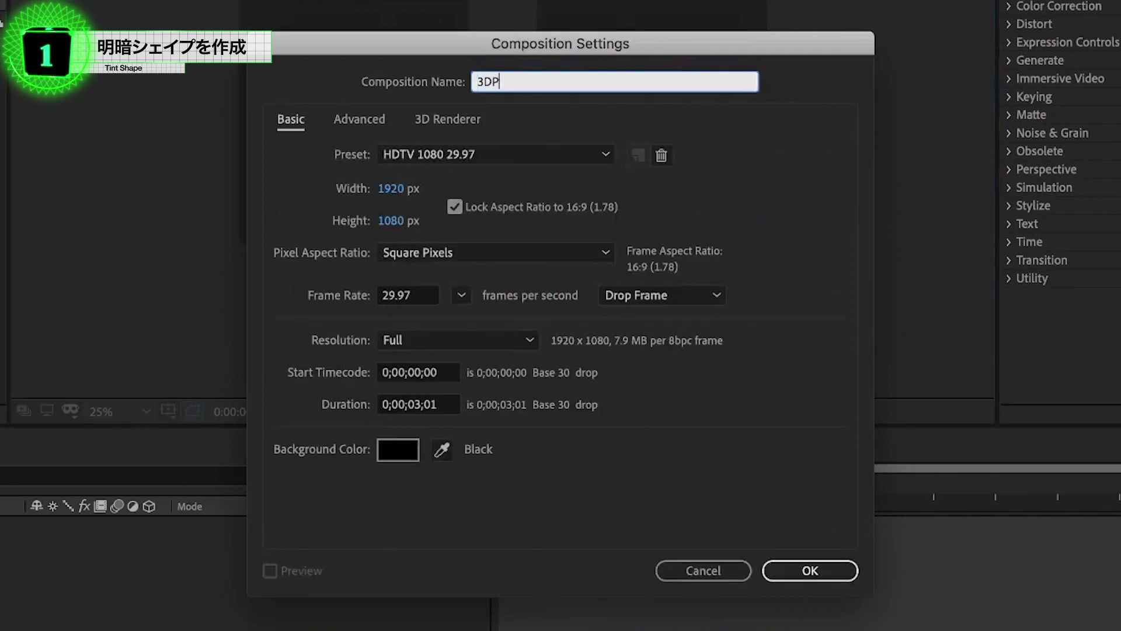
- Name the new composition 3DPhoto2 and start editing its Duration field
text(hoto2)
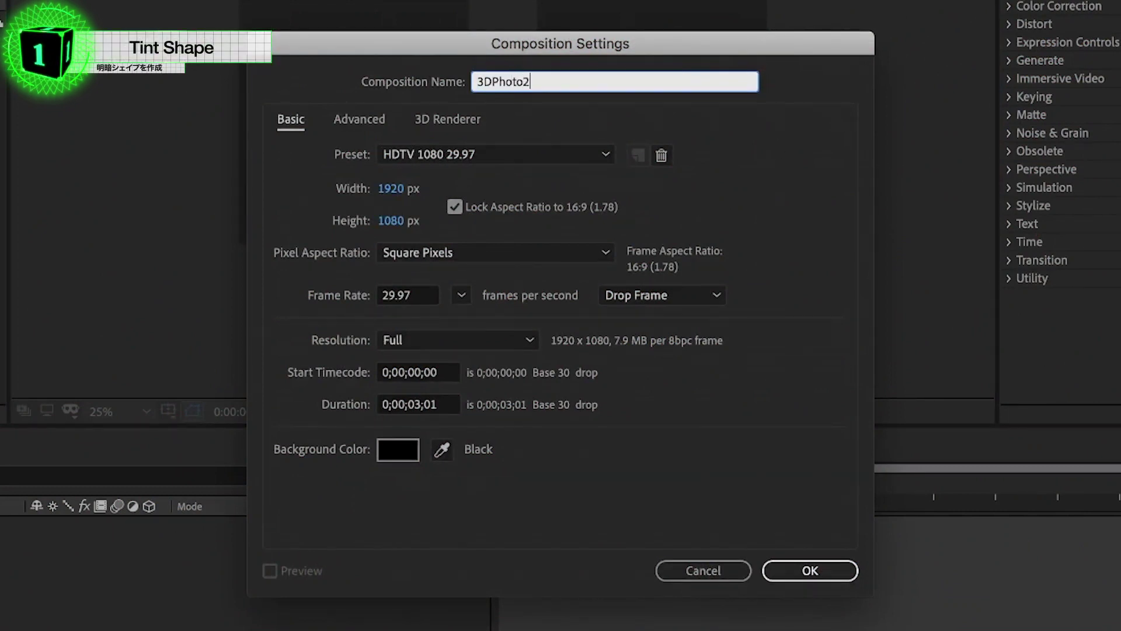
click(416, 404)
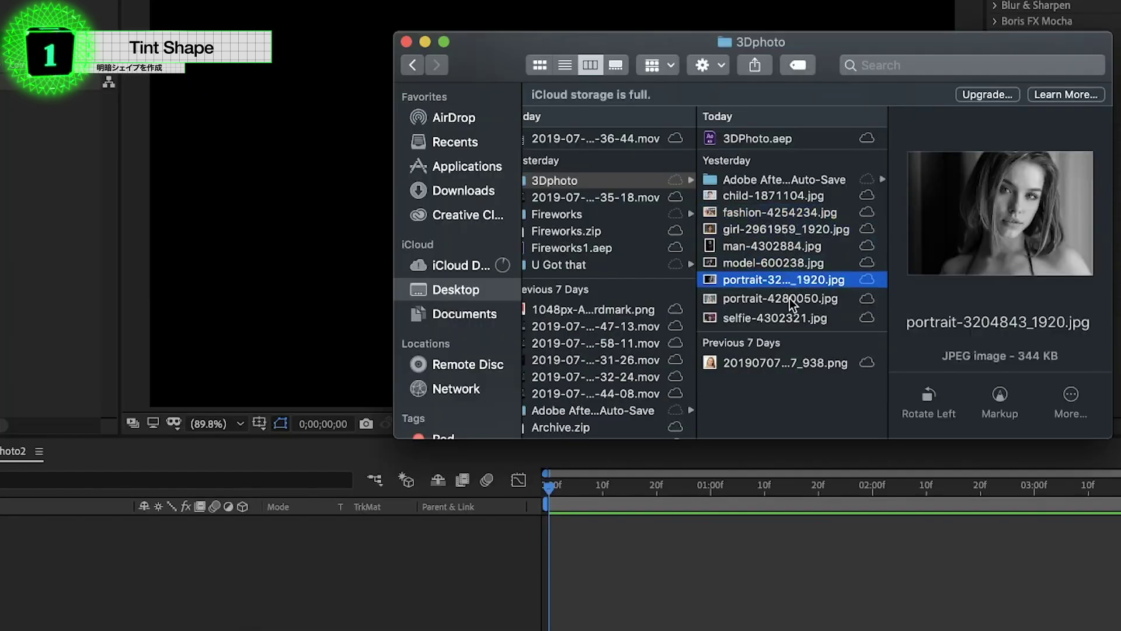
- Import man-4302884.jpg, add it as a layer in 3DPhoto2, and zoom the viewer to 50%
click(789, 298)
click(789, 248)
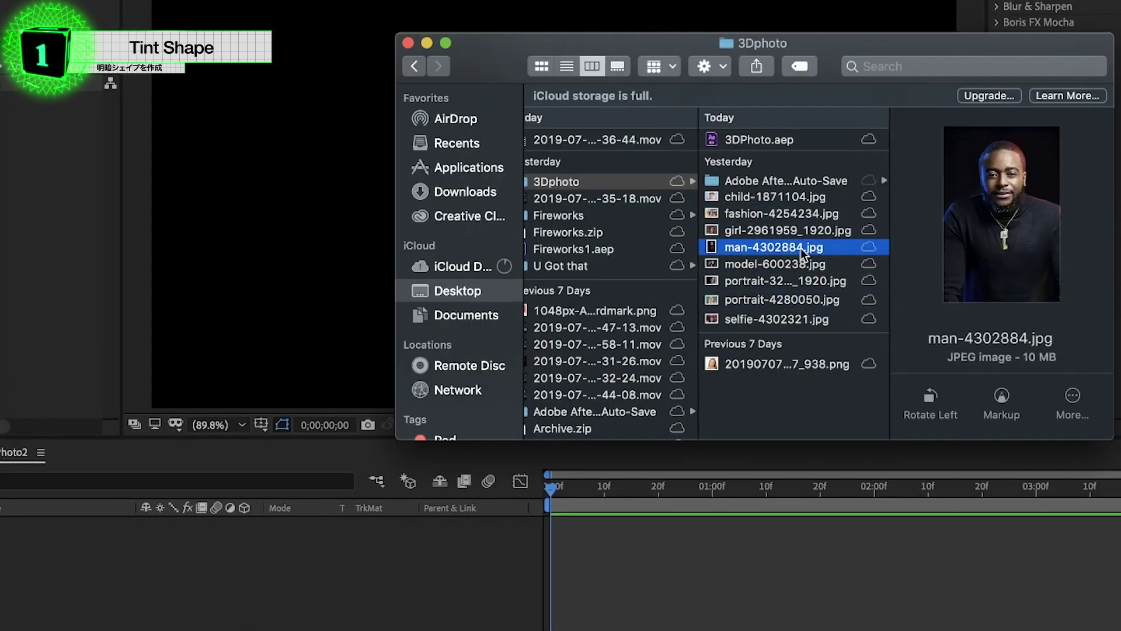
drag(798, 246, 143, 392)
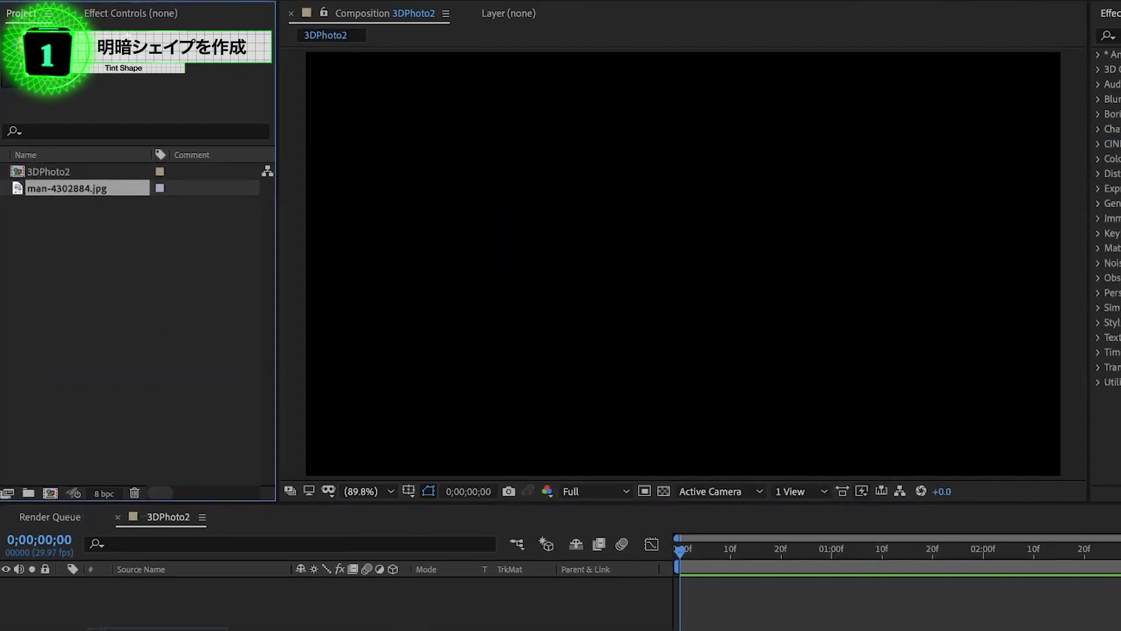
drag(67, 188, 676, 255)
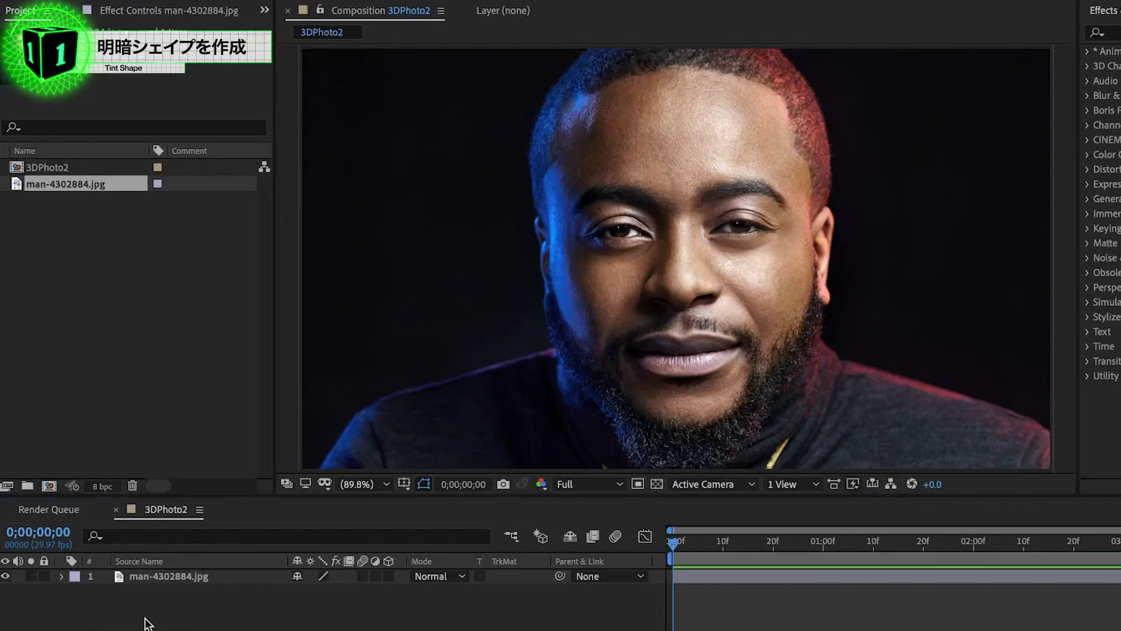
key(comma)
key(comma)
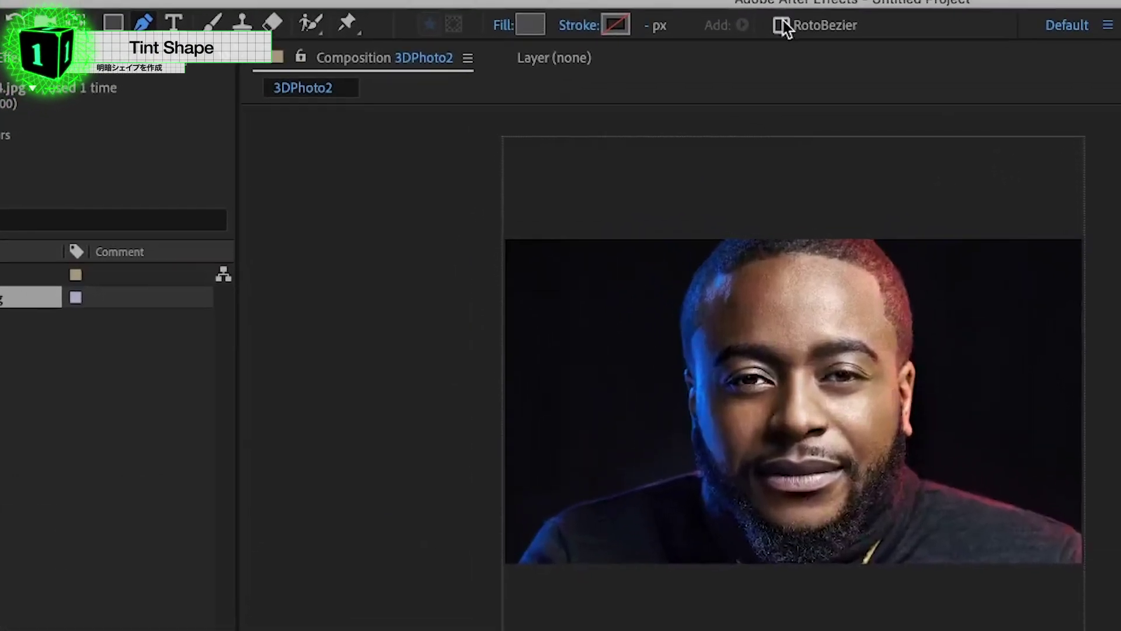
- Draw a black-filled four-corner shape covering the whole frame
click(532, 26)
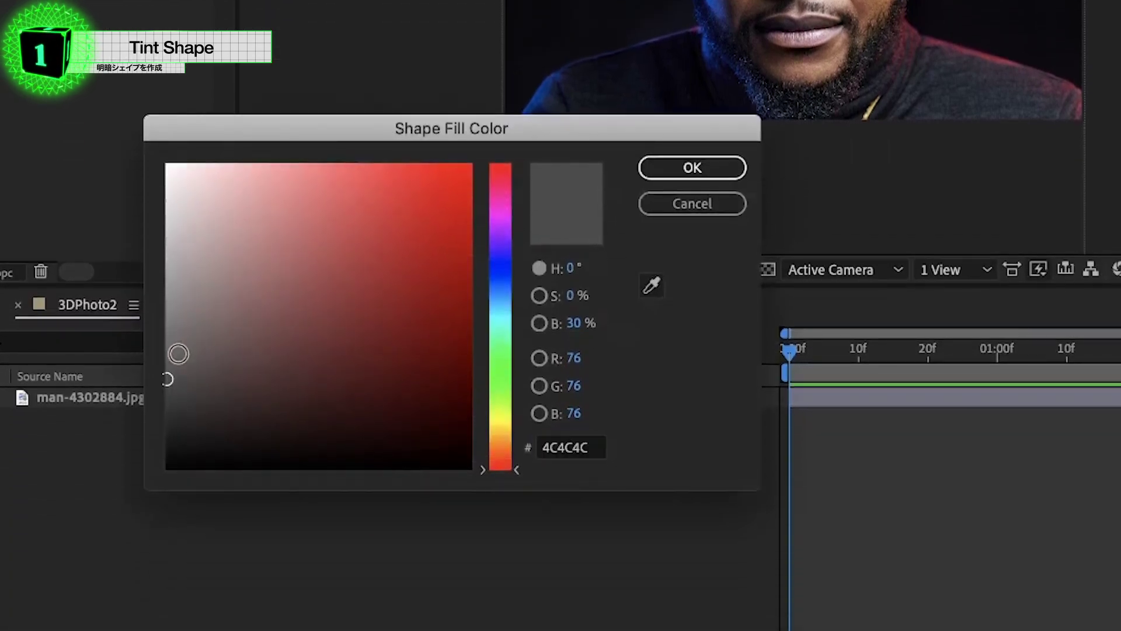
drag(167, 374, 108, 501)
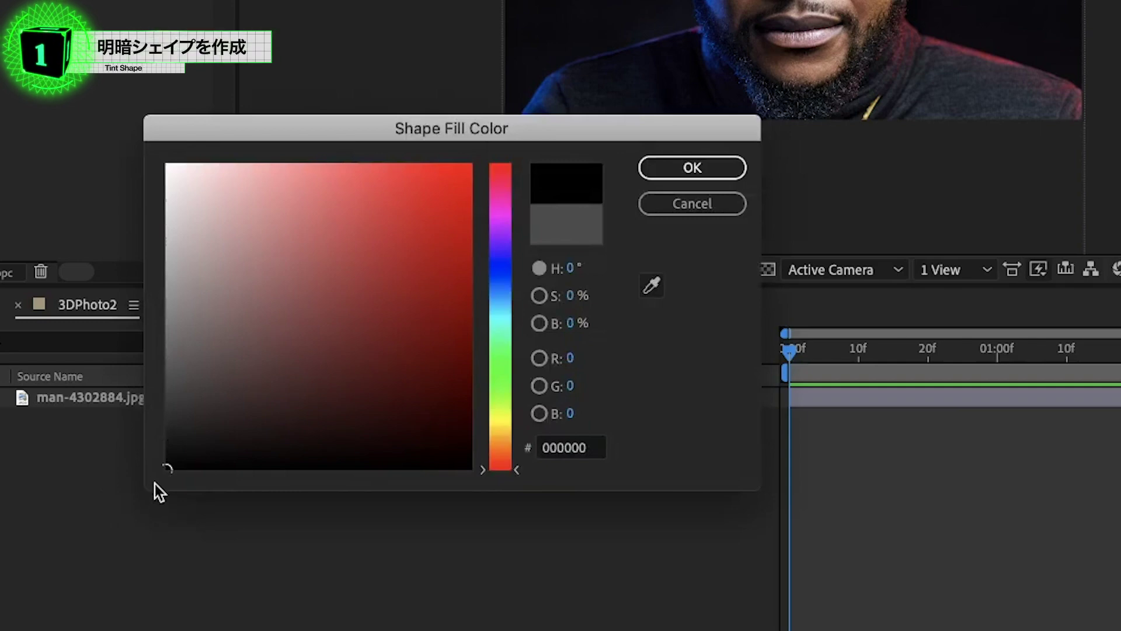
click(698, 181)
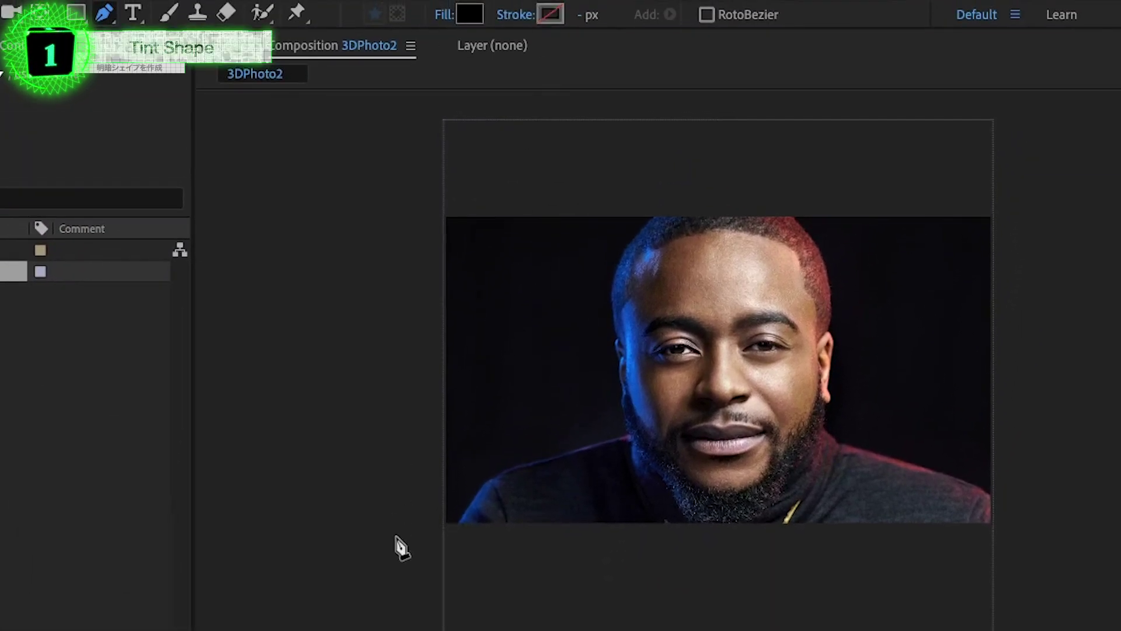
click(430, 546)
click(425, 177)
click(1018, 201)
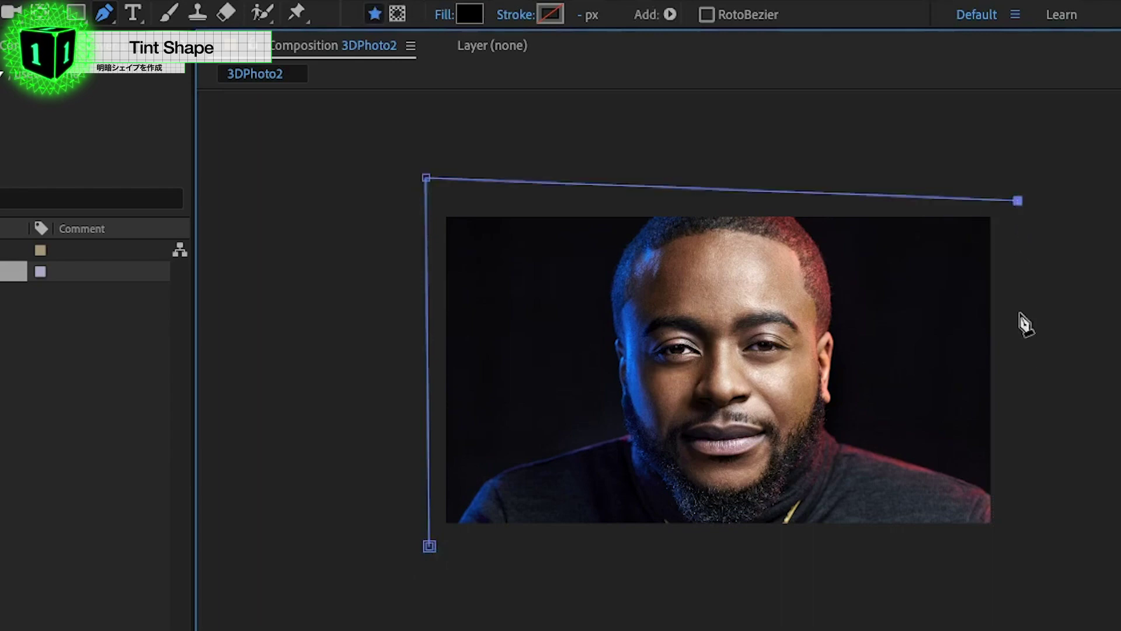
click(1019, 560)
click(429, 546)
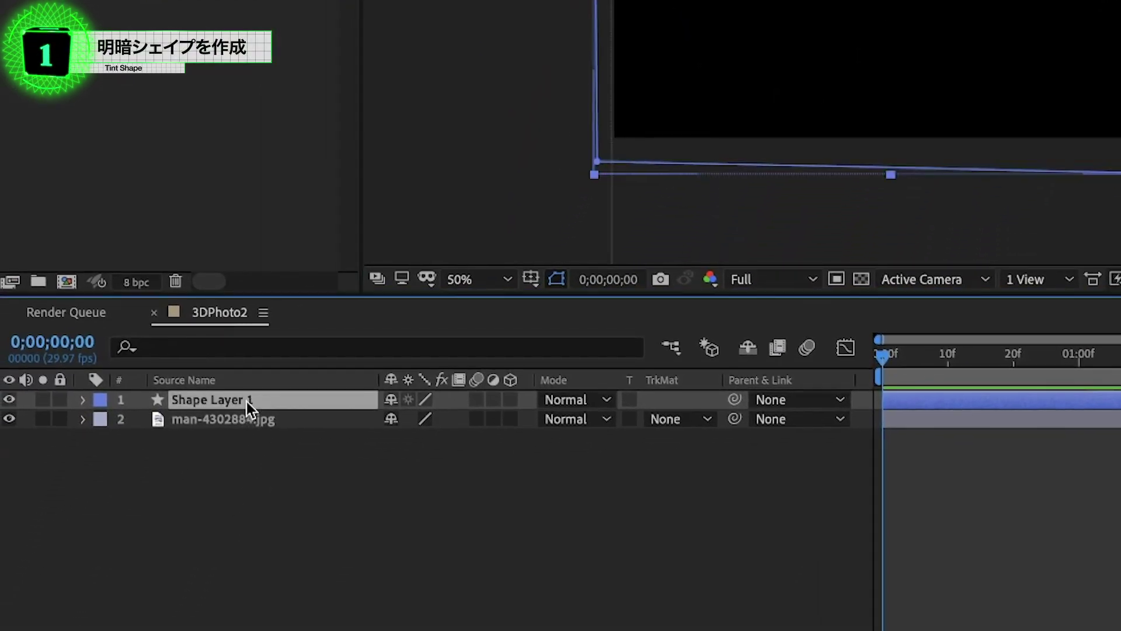
- Send the shape layer below the photo, name it BG, and reselect the photo layer
key(ctrl+bracketleft)
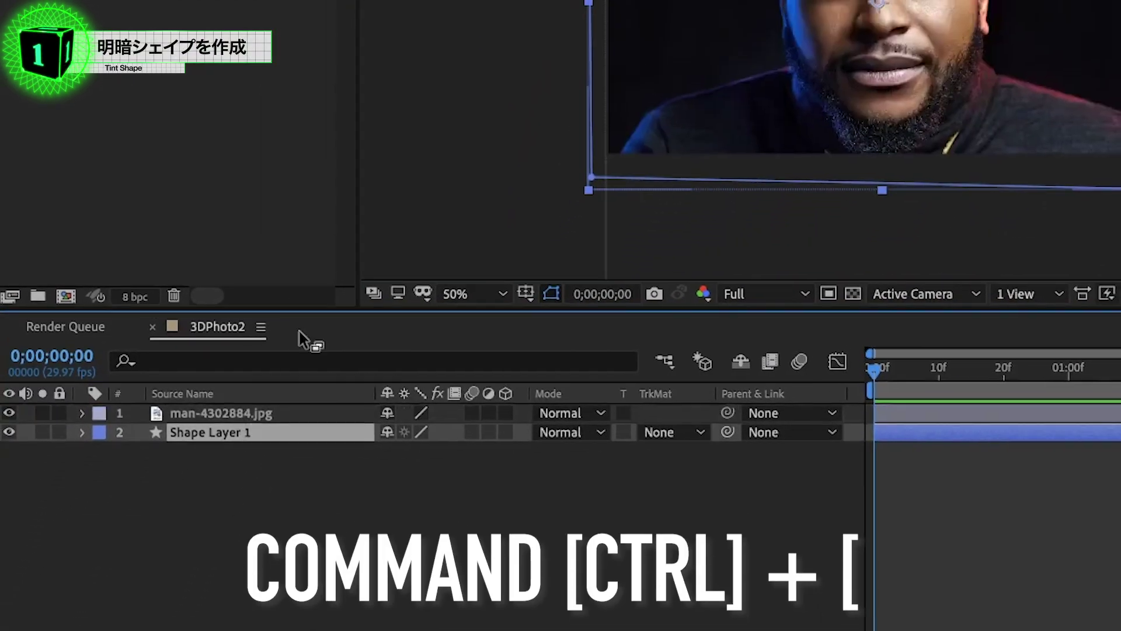
key(Return)
text(BG)
key(Return)
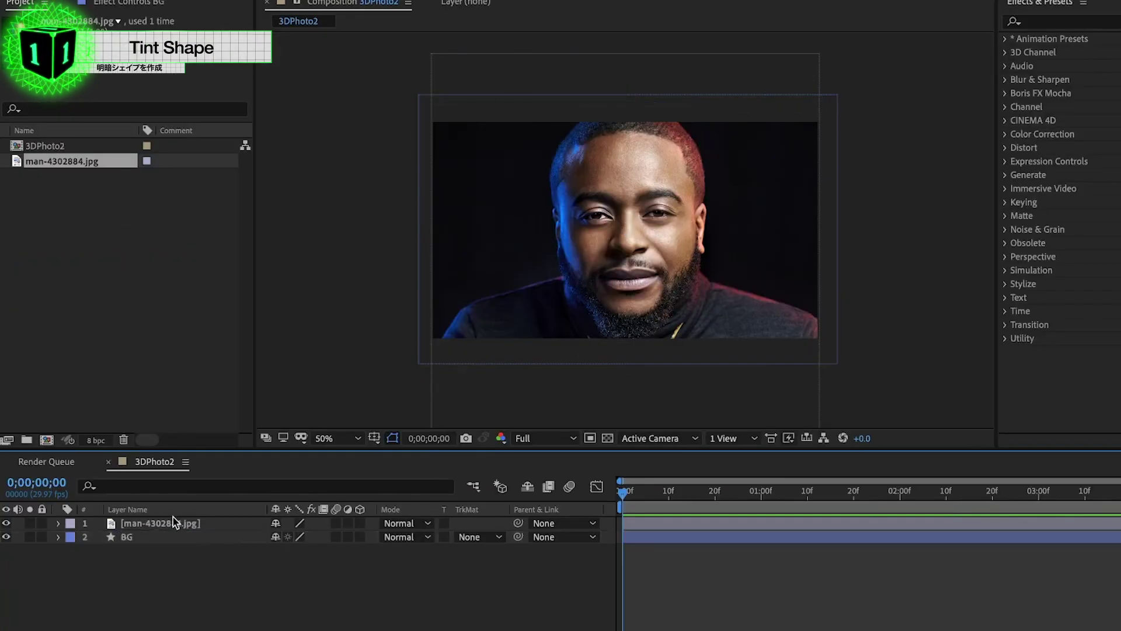
click(174, 523)
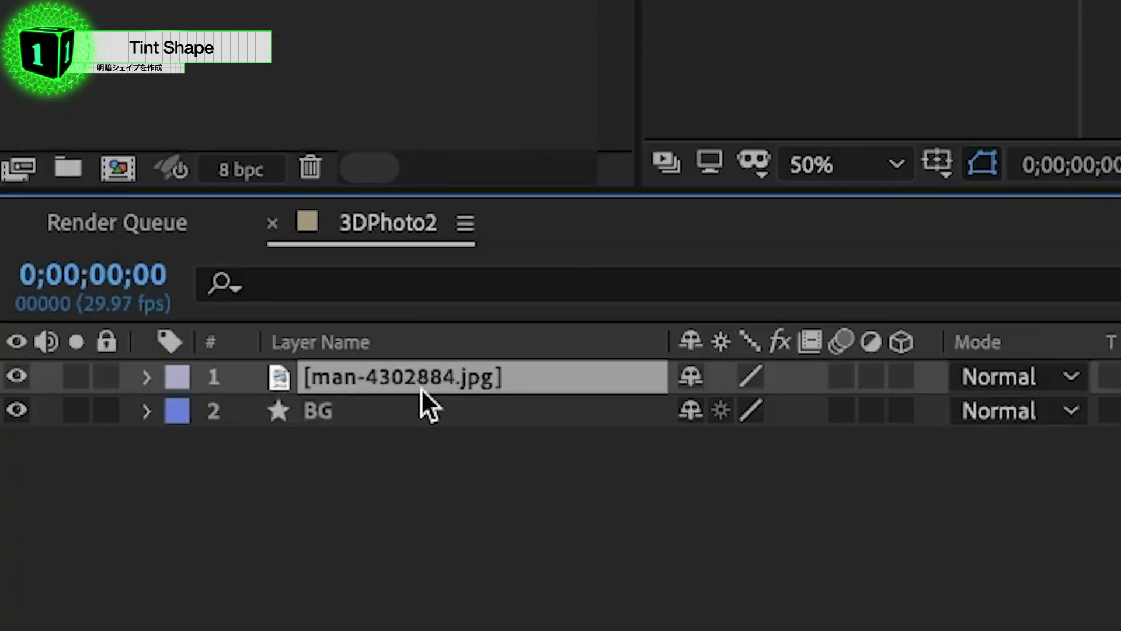
- Set the photo layer's opacity to 50% and lock it
key(t)
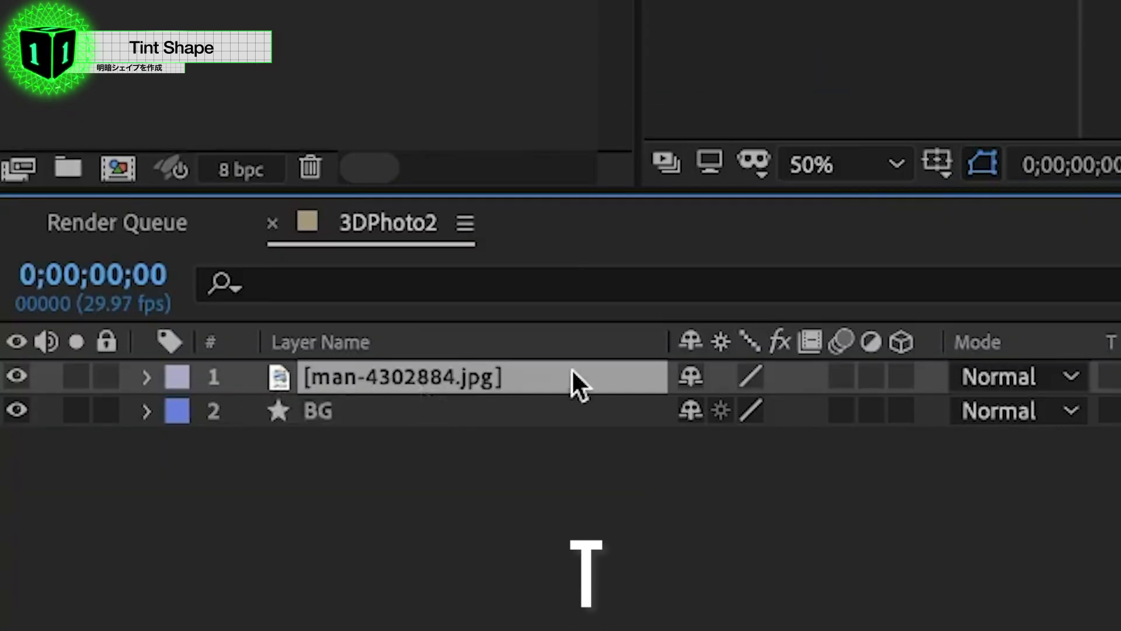
click(703, 414)
text(50)
key(Return)
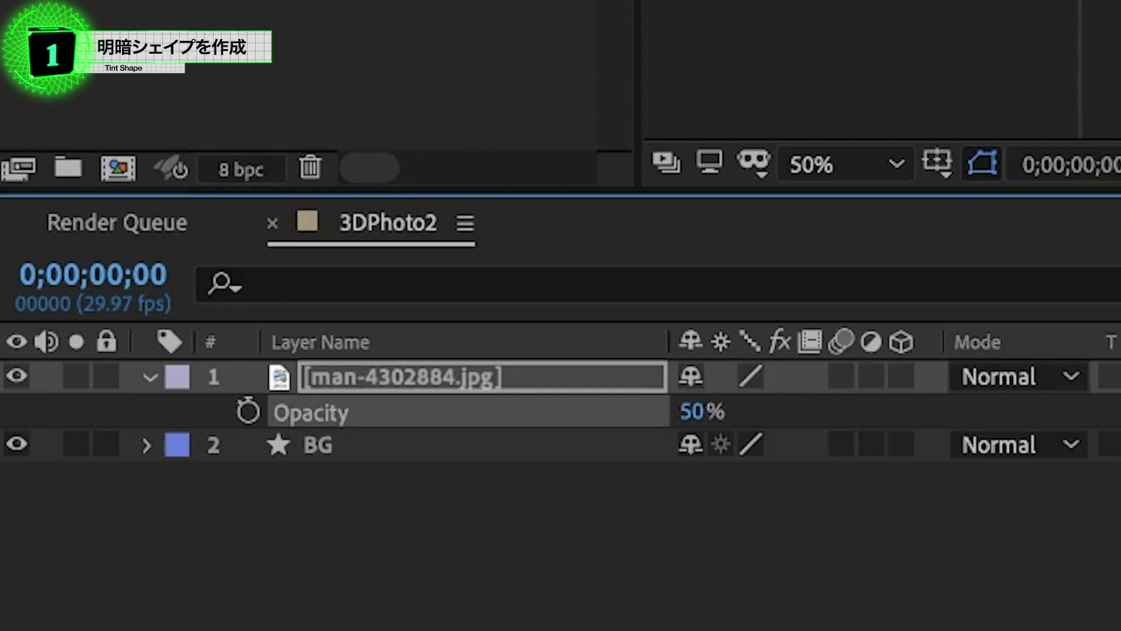
key(F2)
click(108, 374)
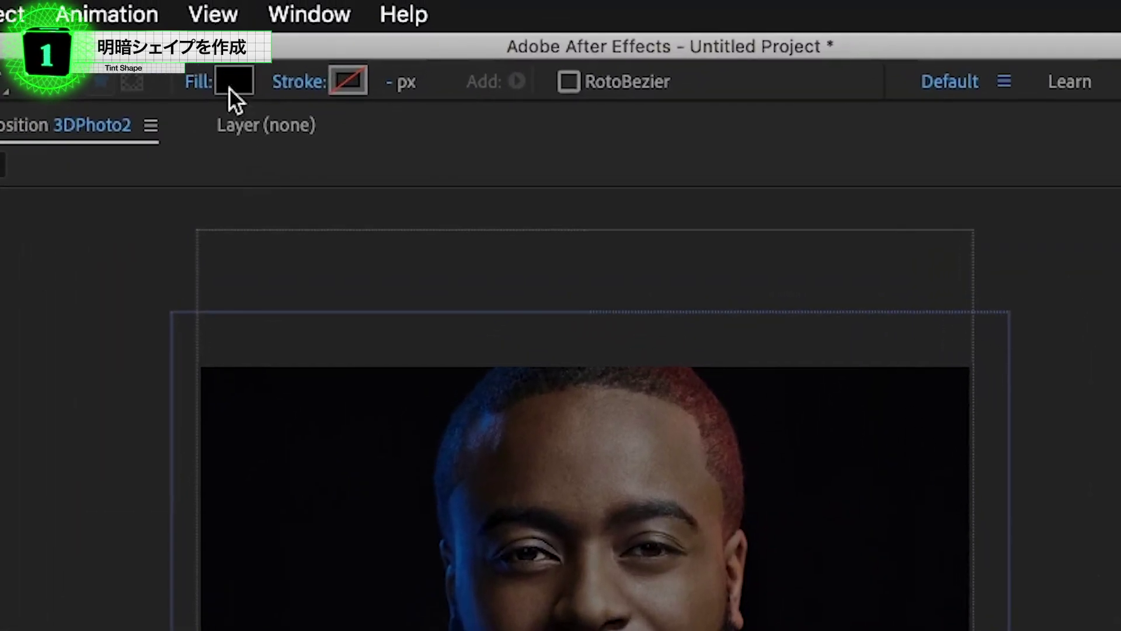
- Set a dark grey 242424 fill and trace the left shoulder, neck and top of the head
click(229, 88)
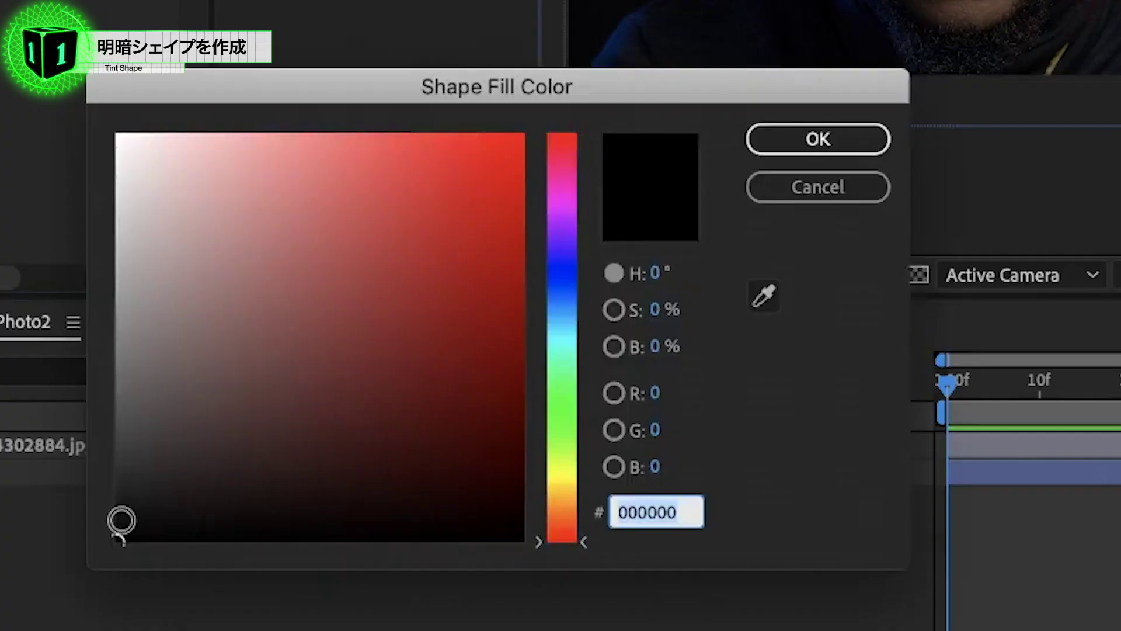
drag(117, 526, 107, 484)
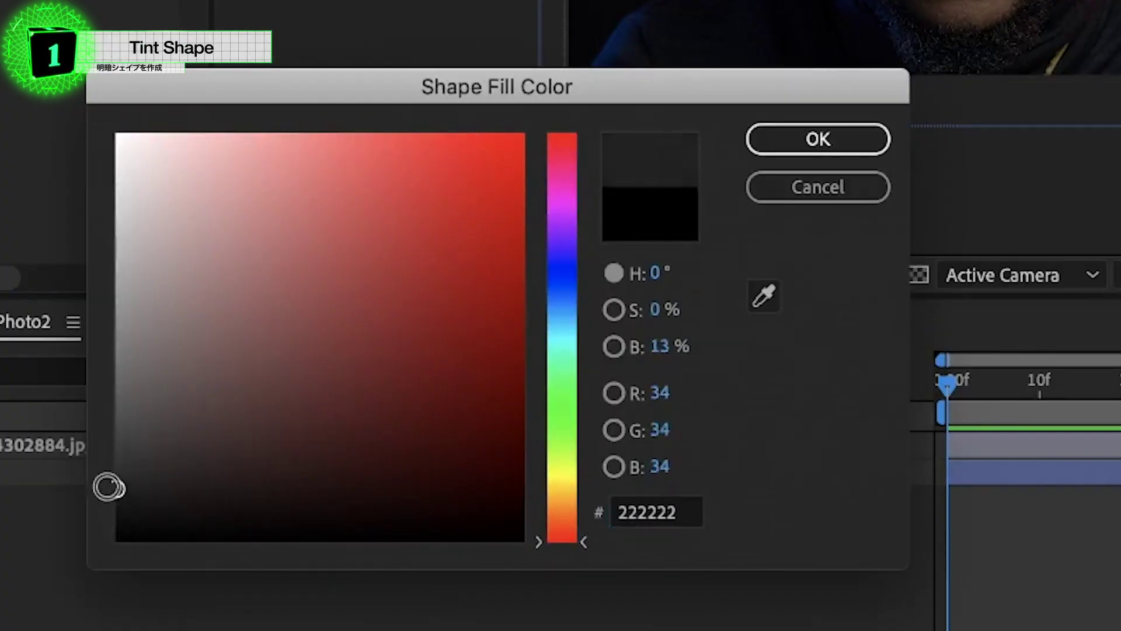
click(791, 140)
drag(212, 506, 337, 372)
click(530, 298)
click(650, 262)
click(639, 162)
click(632, 91)
click(621, 18)
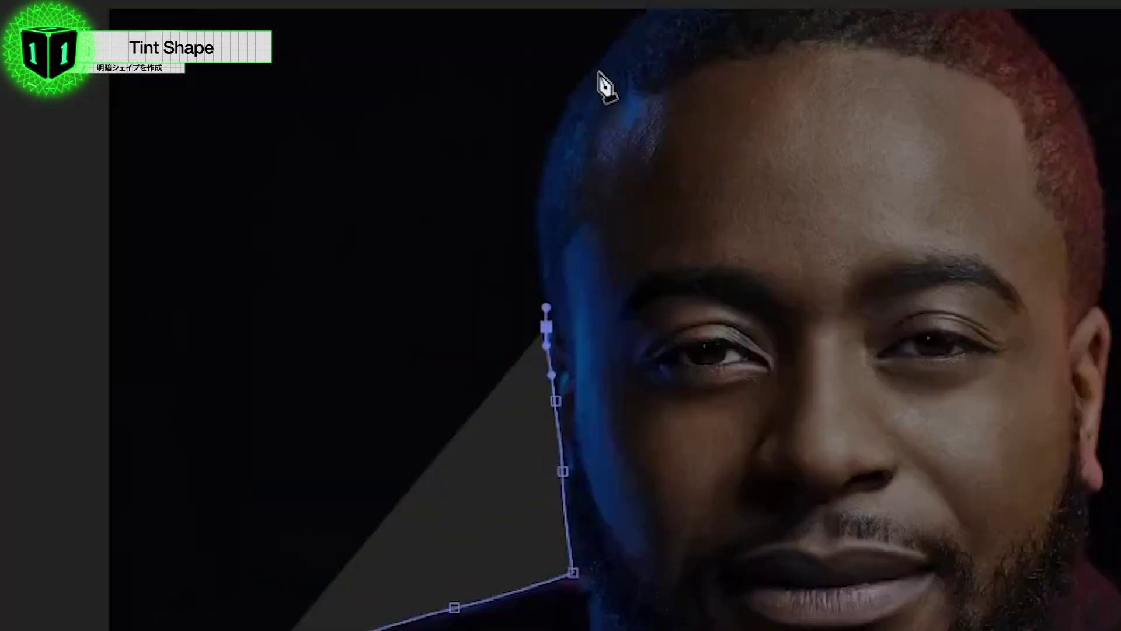
click(600, 61)
drag(1038, 38, 1060, 70)
- Finish the silhouette down the right side, name the layer Body, and send it below the photo
click(1113, 256)
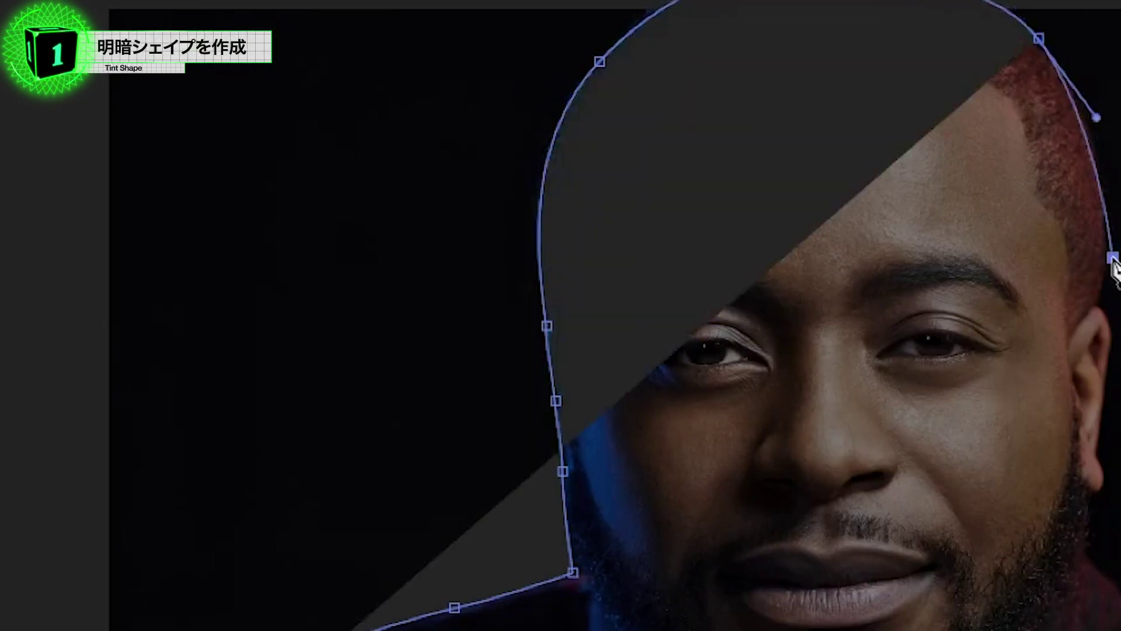
click(1112, 310)
click(1105, 424)
drag(1104, 479, 1110, 503)
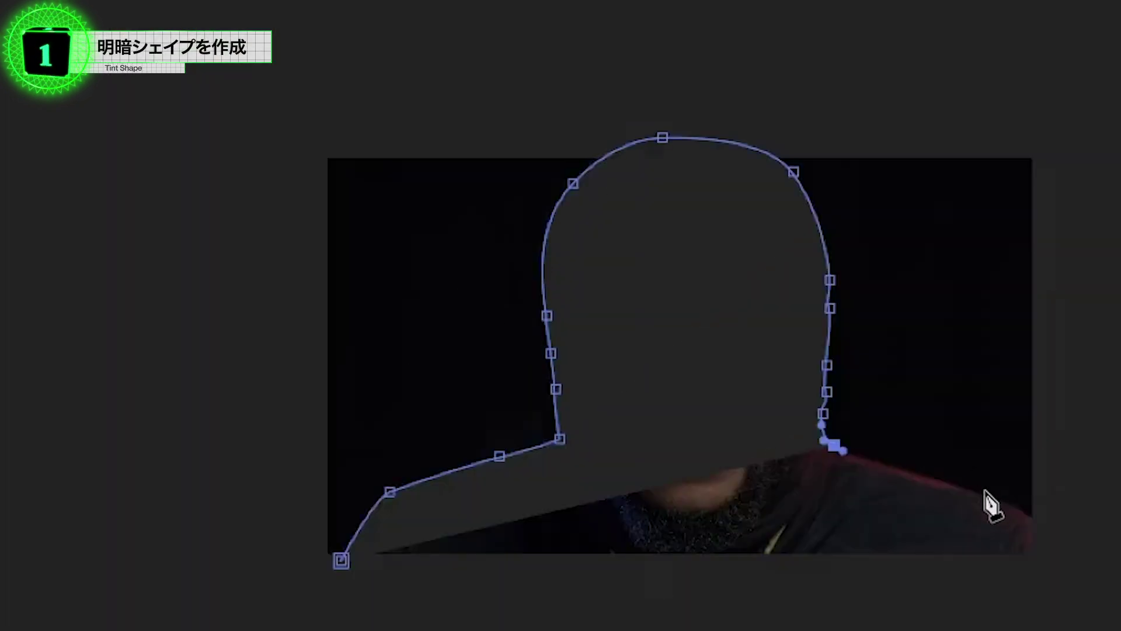
click(988, 494)
drag(1041, 530, 1041, 555)
click(1049, 577)
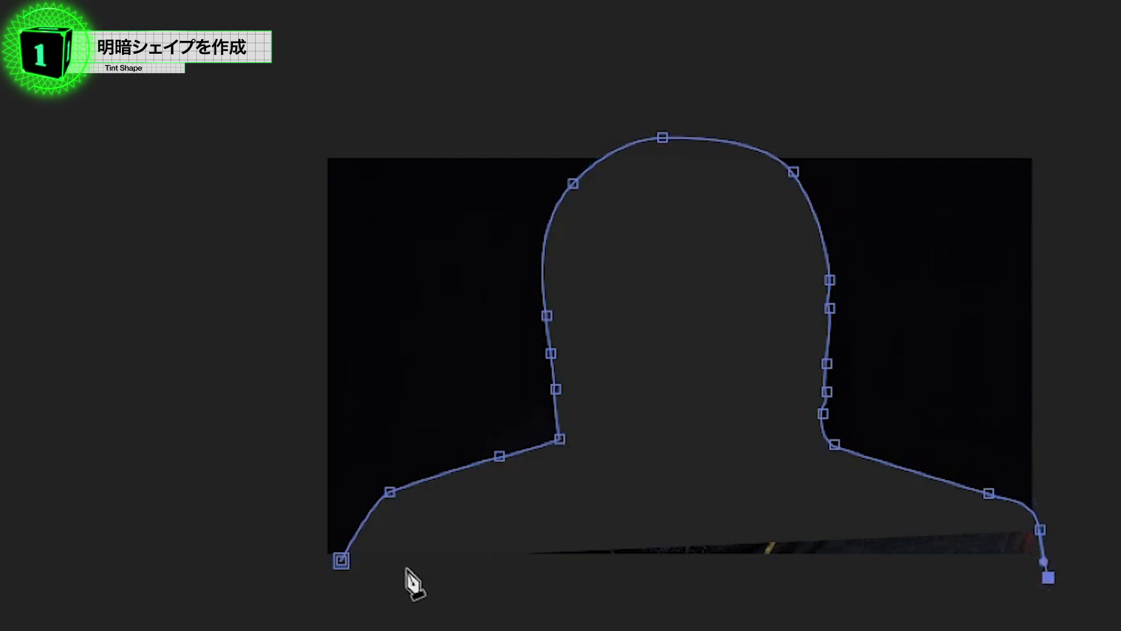
click(341, 560)
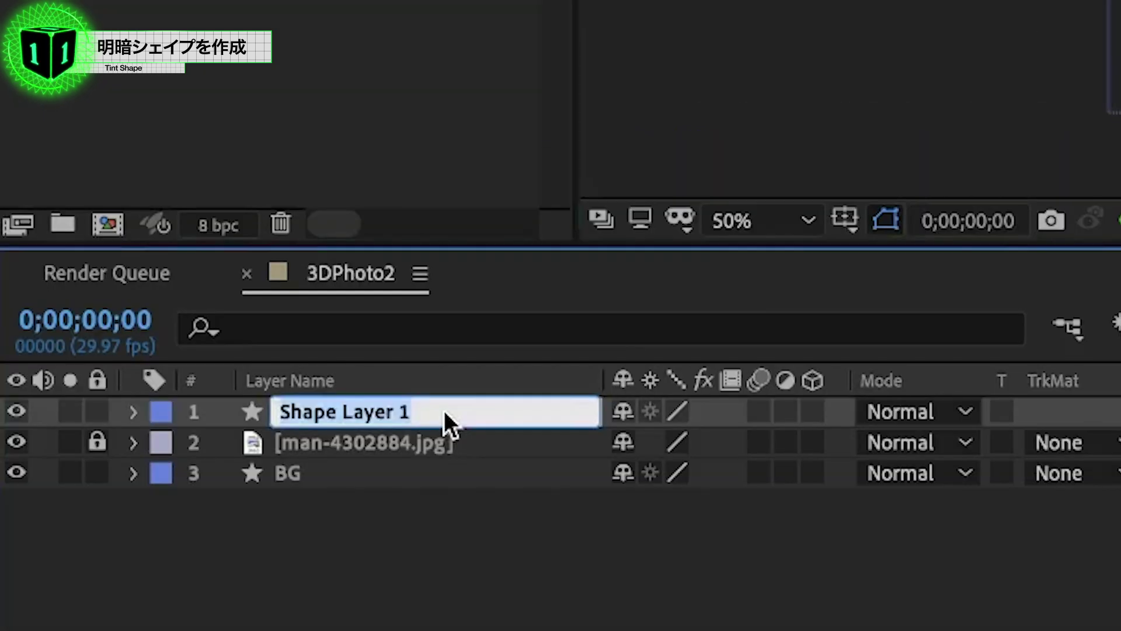
text(Body)
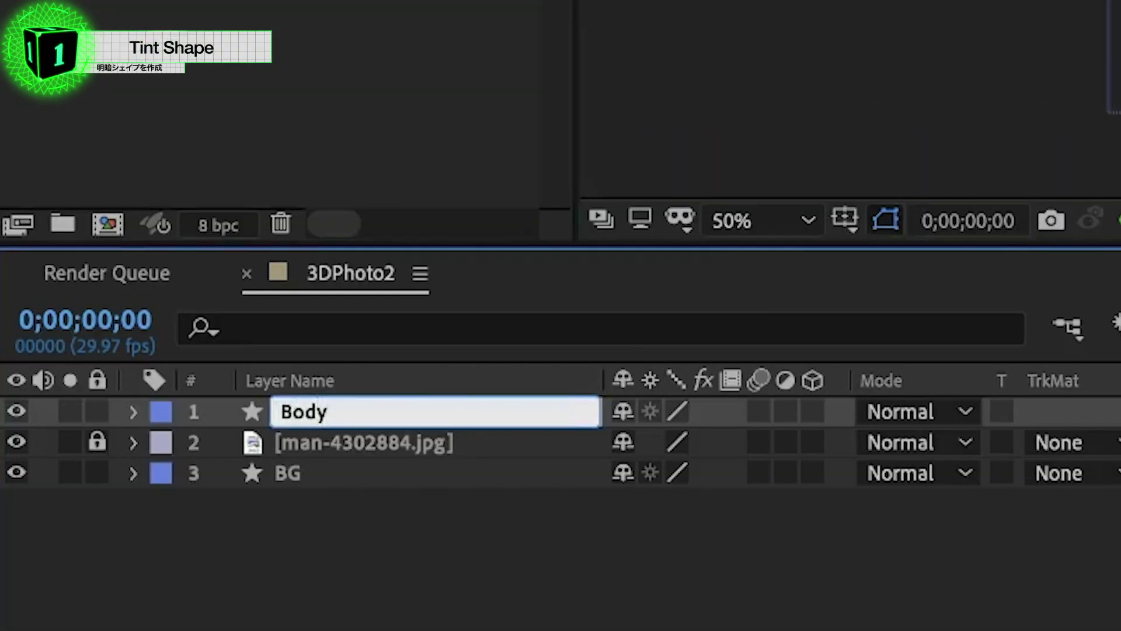
key(Return)
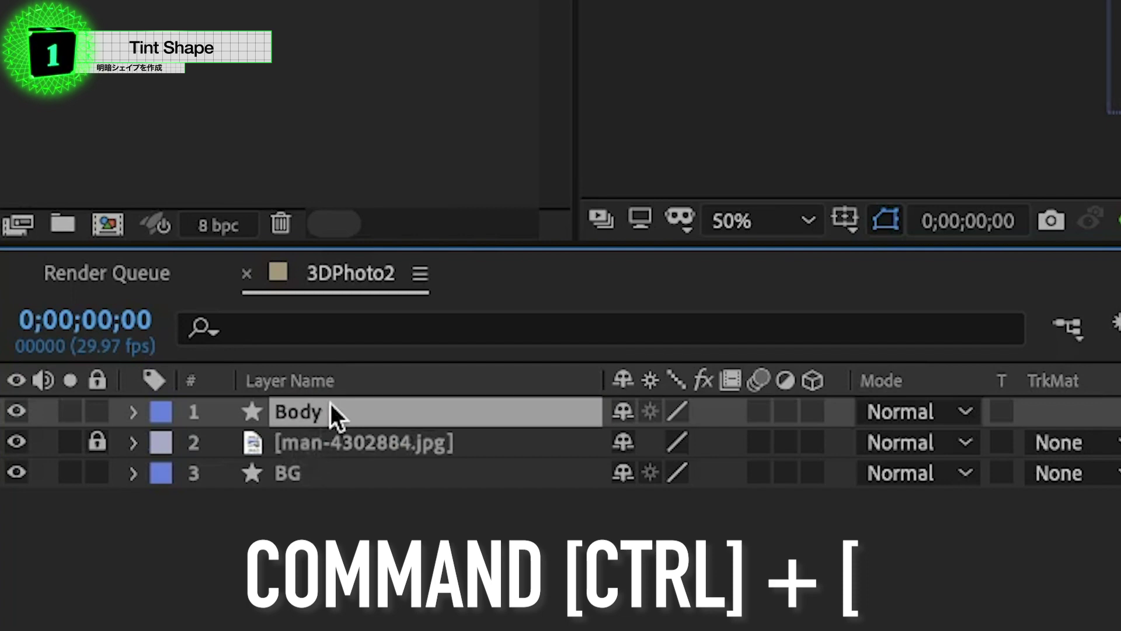
key(ctrl+bracketleft)
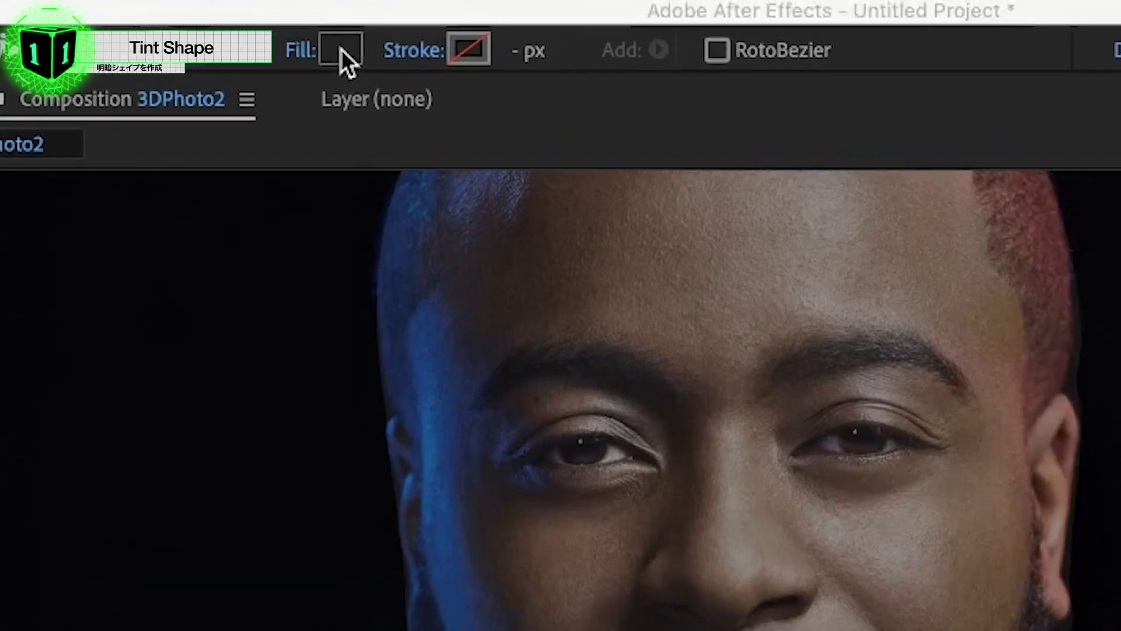
- Set a slightly lighter 2C2C2C grey fill and outline the jaw, chin and left side of the face
click(345, 58)
drag(250, 458, 245, 444)
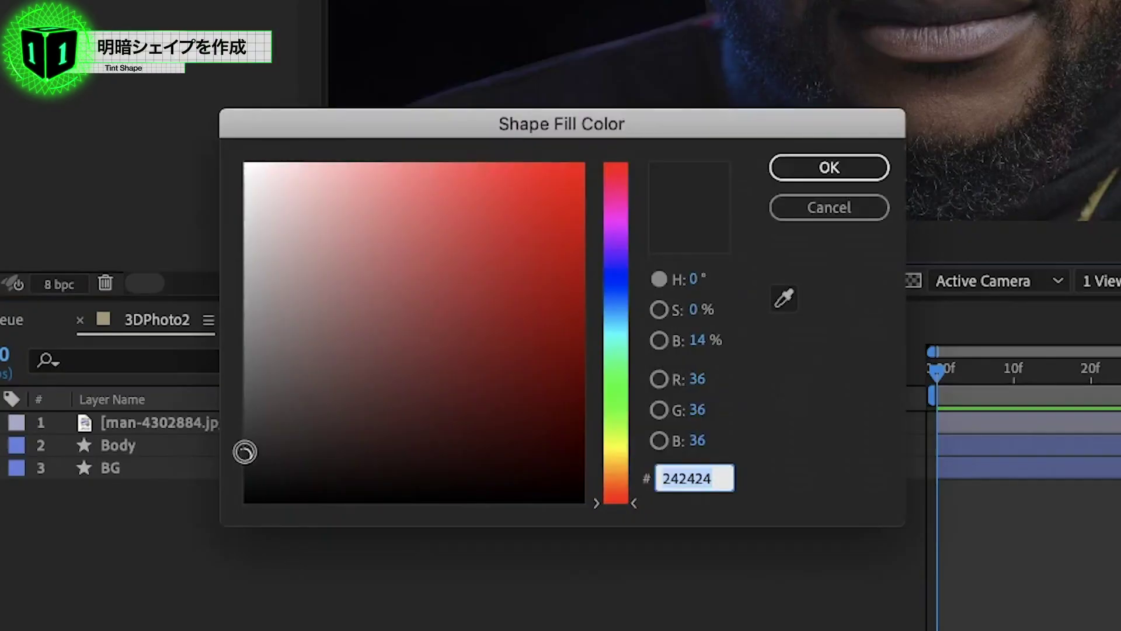
drag(247, 444, 244, 435)
key(Return)
click(704, 356)
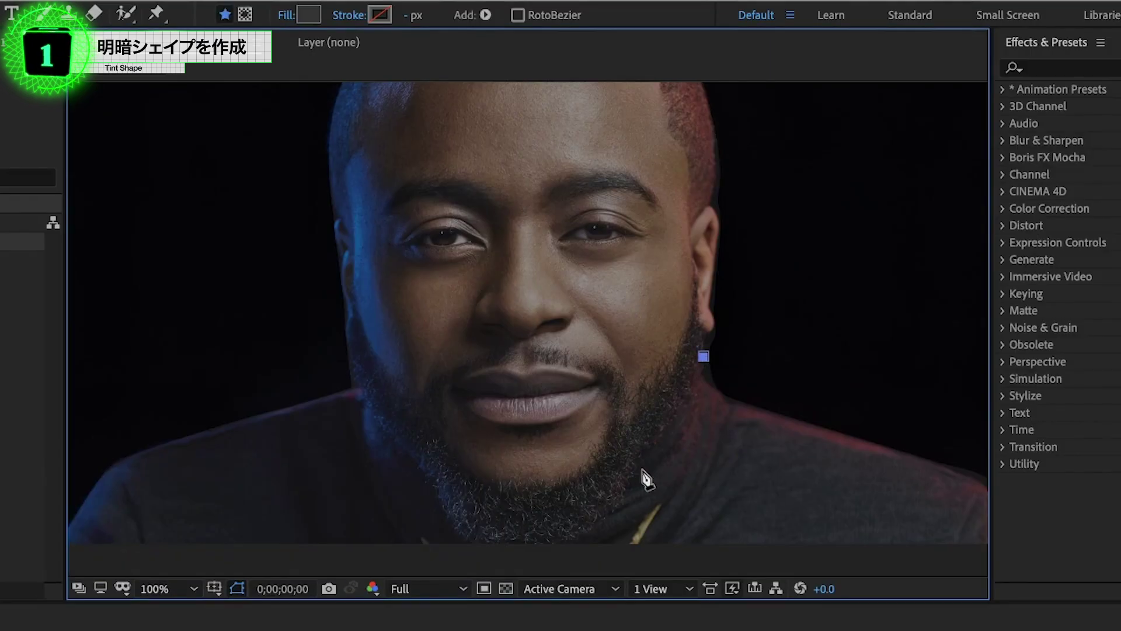
click(636, 469)
click(544, 541)
click(465, 550)
click(418, 455)
click(342, 278)
click(335, 169)
click(331, 135)
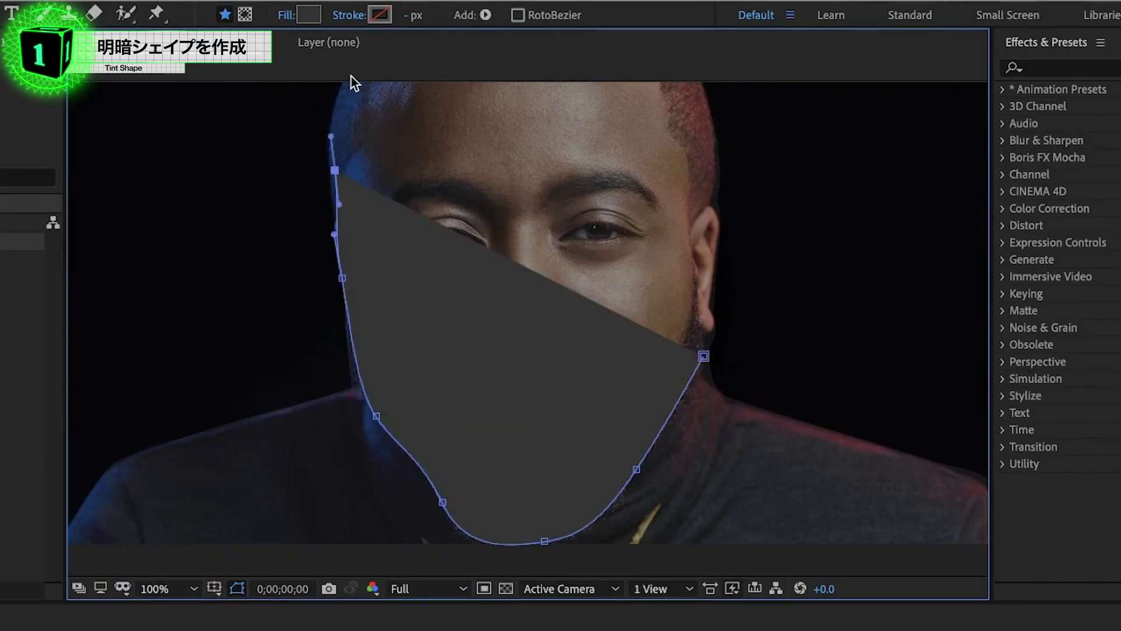
- Close the face outline over the head, name the layer Face, and send it below the photo
scroll(353, 80, down, 2)
scroll(543, 350, up, 1)
click(543, 348)
drag(543, 348, 594, 328)
click(648, 351)
click(675, 390)
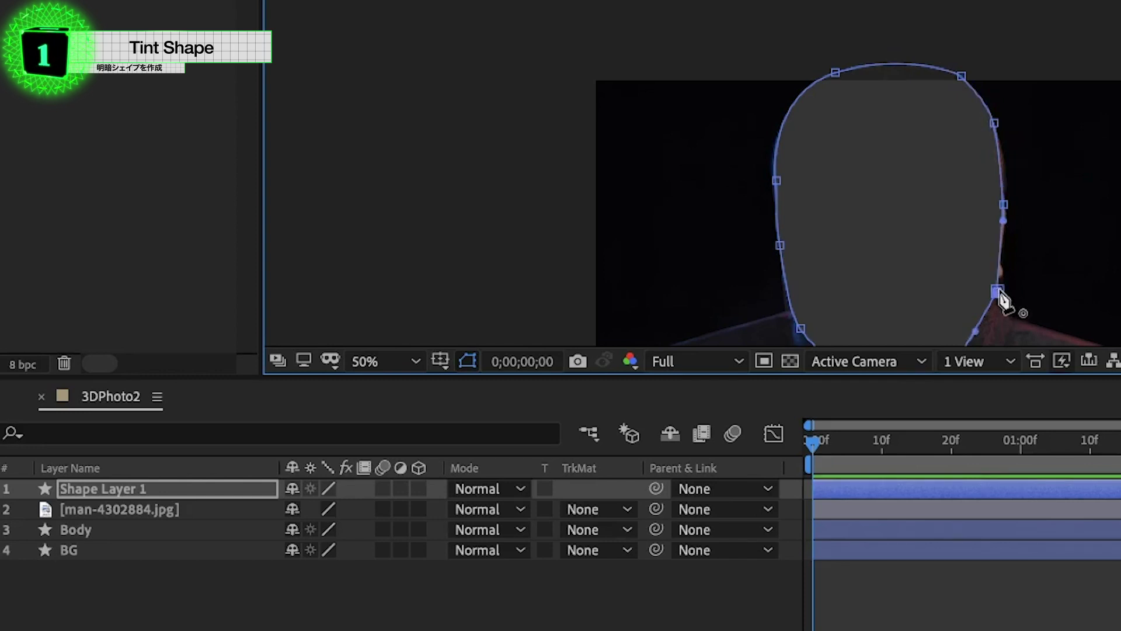
click(999, 293)
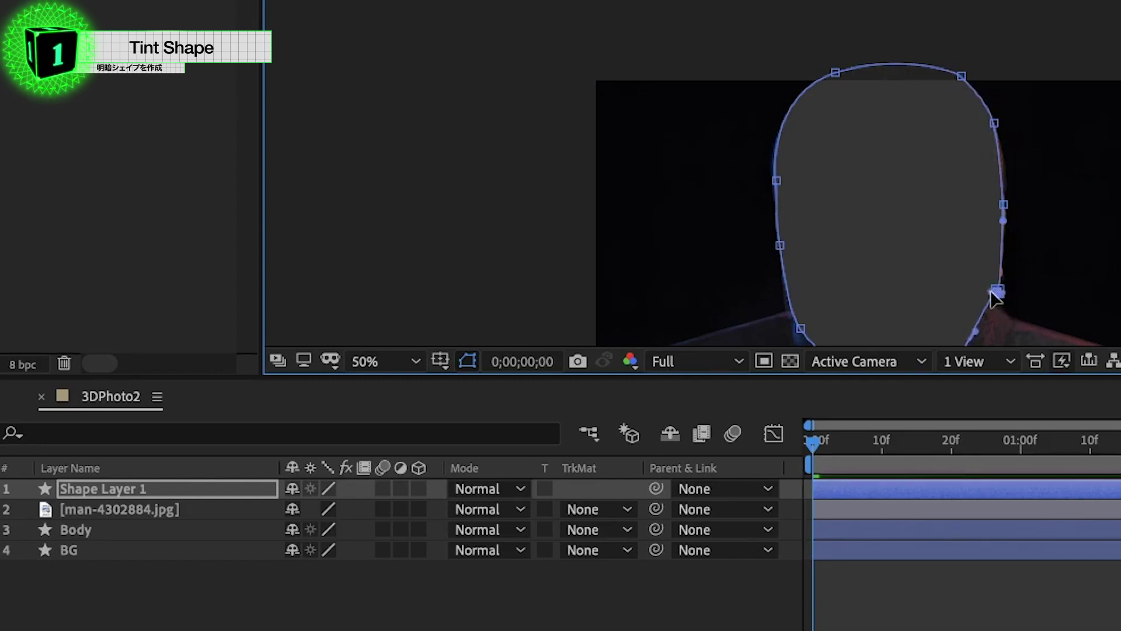
click(153, 490)
key(Return)
text(Face)
key(Return)
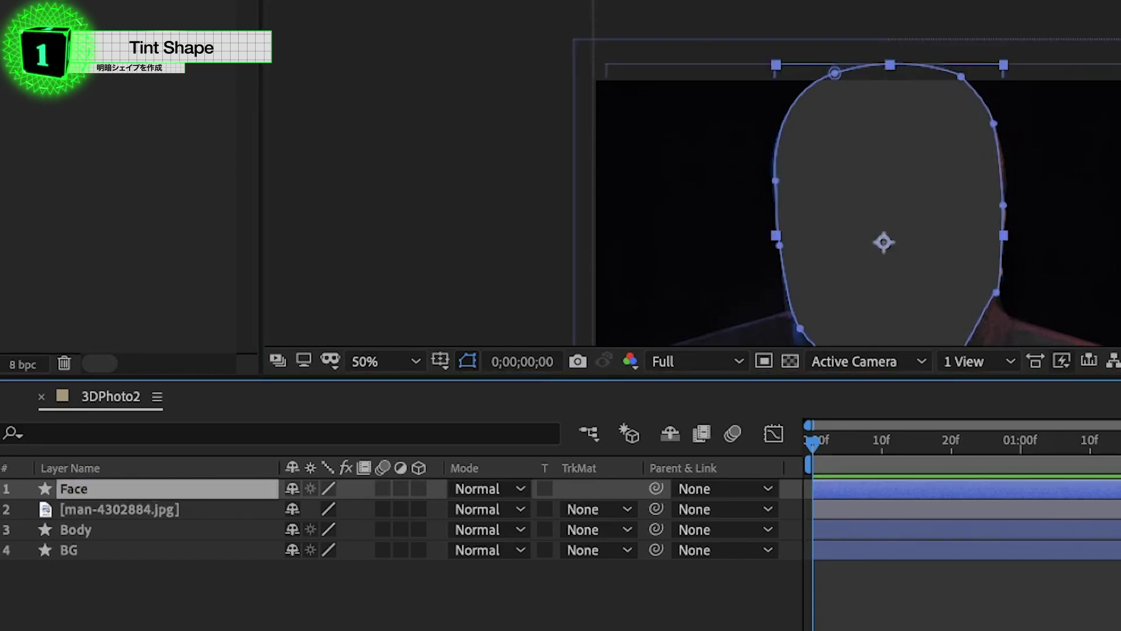
key(ctrl+bracketleft)
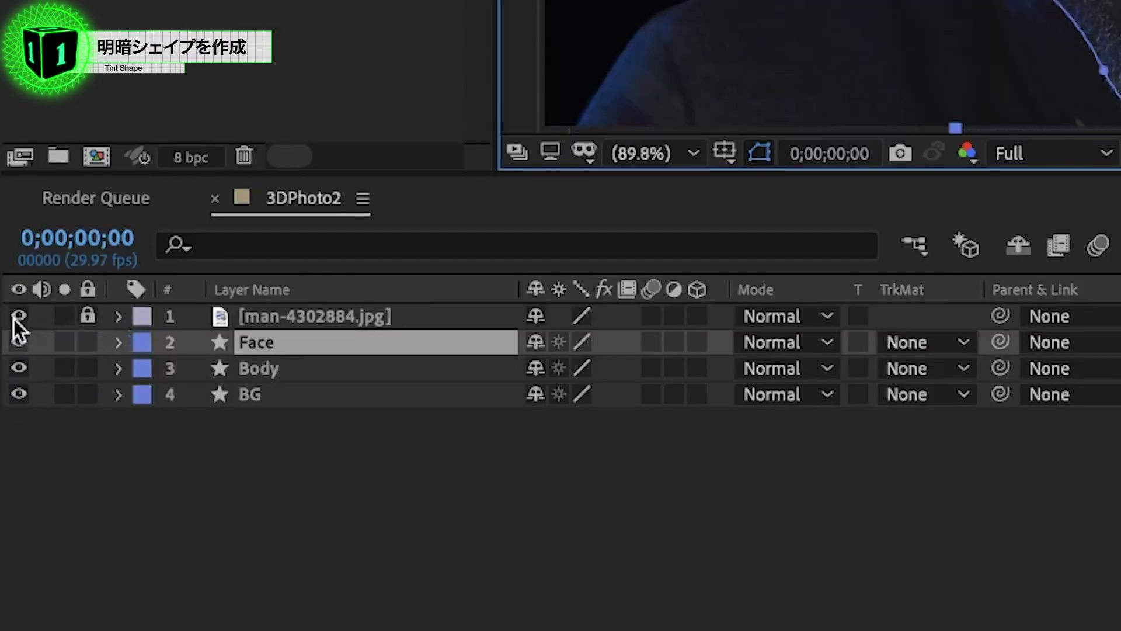
- Hide the photo and pen-draw shapes over both eye sockets
click(18, 316)
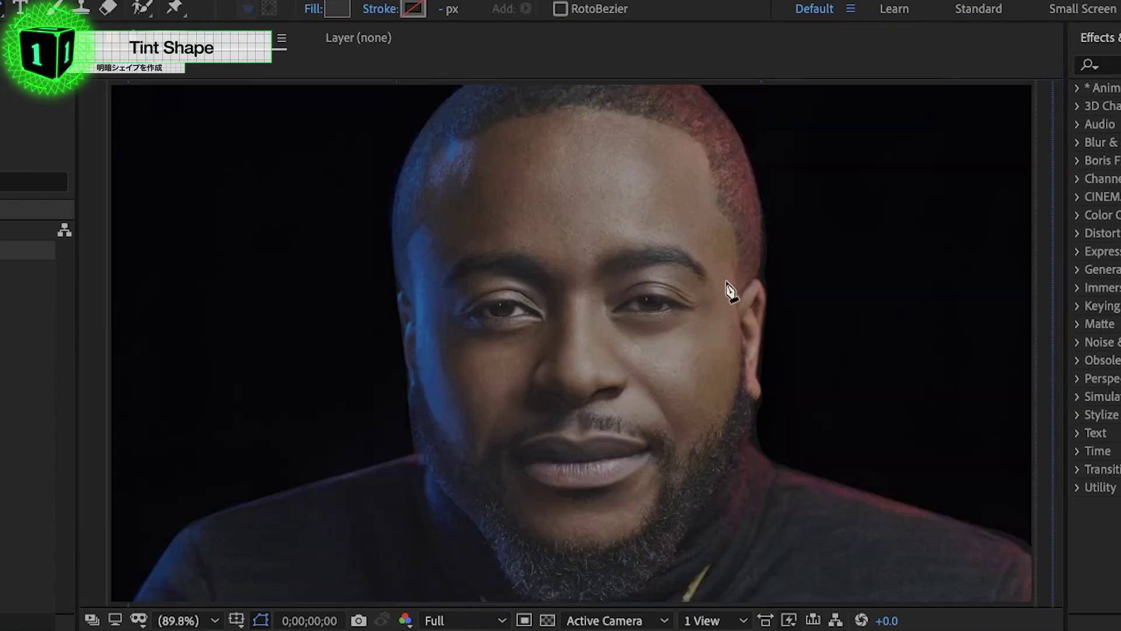
click(660, 329)
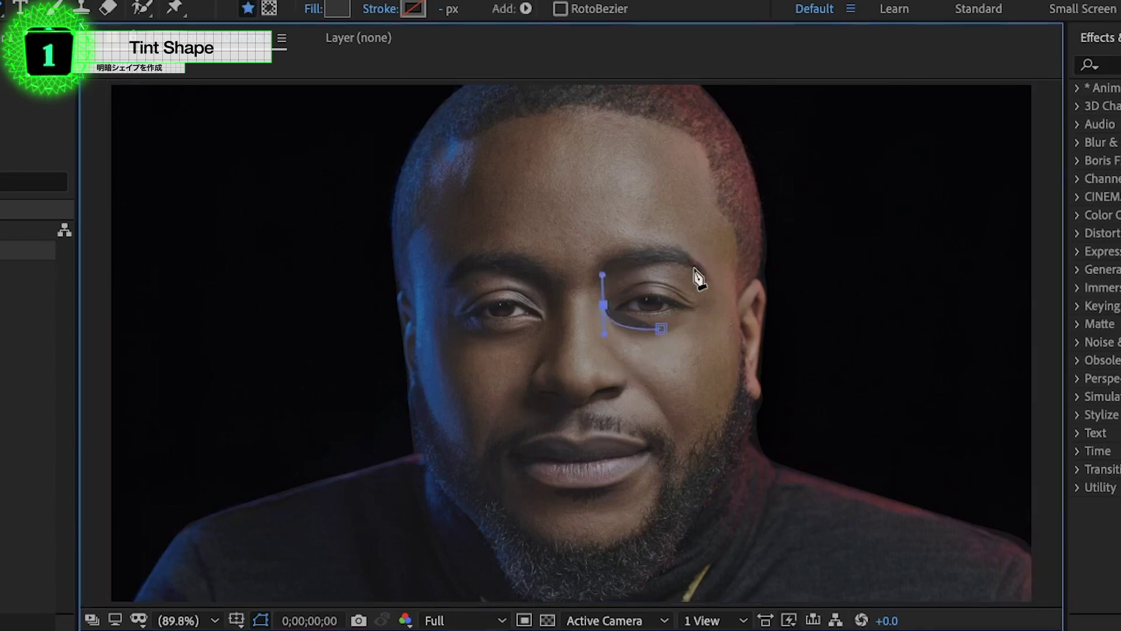
mouse_move(675, 275)
mouse_down()
mouse_move(695, 280)
mouse_move(709, 310)
mouse_up()
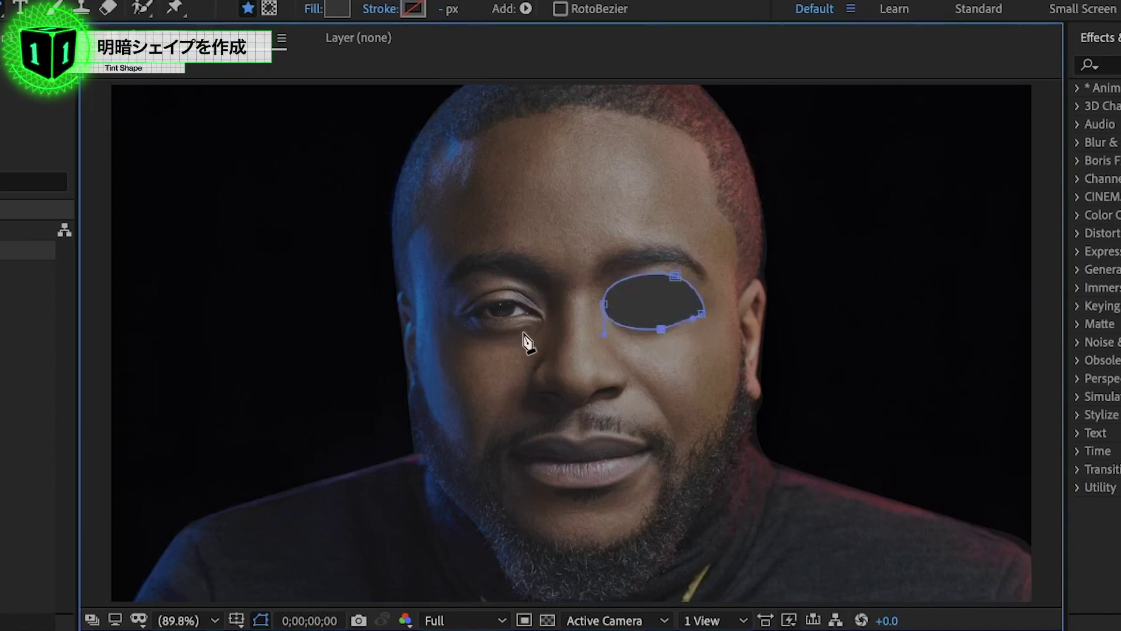
mouse_move(478, 284)
mouse_down()
mouse_move(501, 273)
mouse_move(553, 299)
mouse_up()
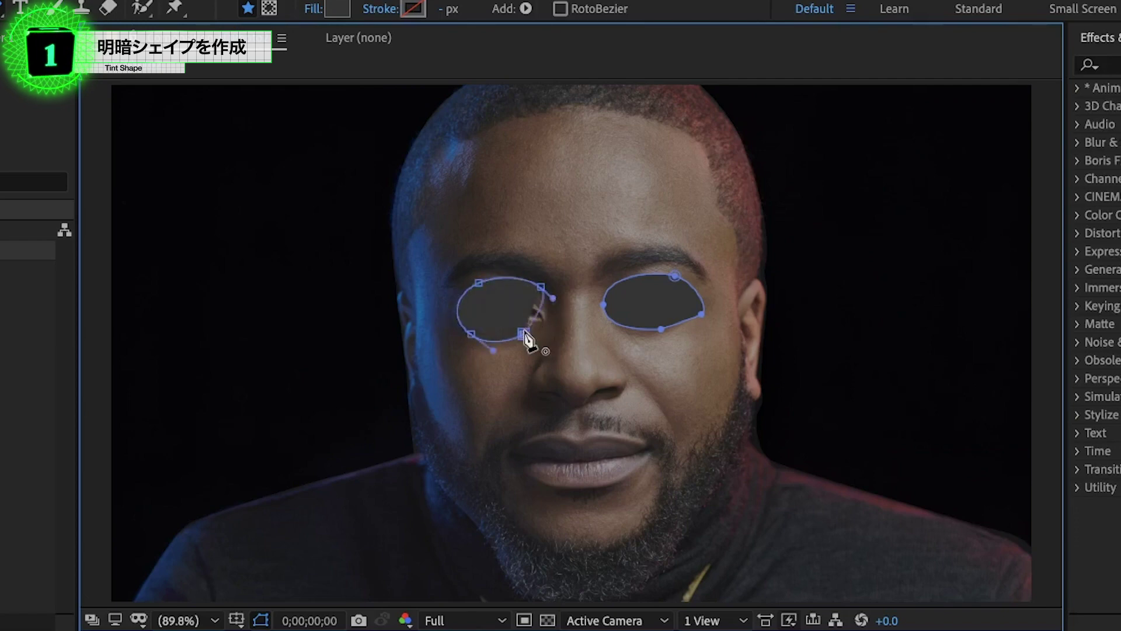
drag(484, 338, 483, 333)
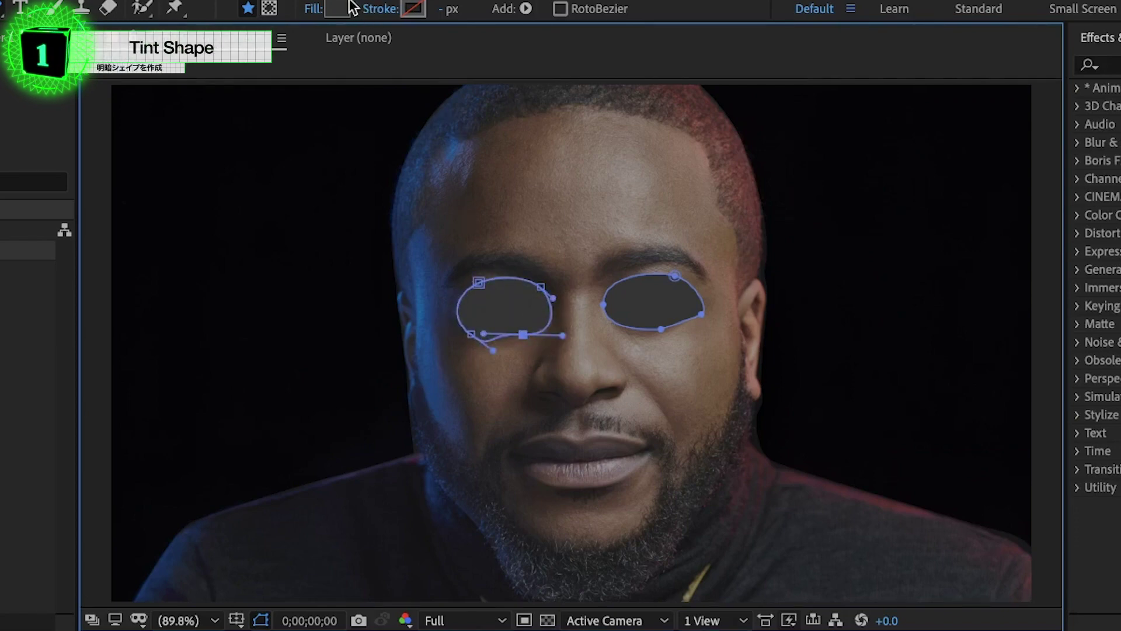
- Give the eye shapes a darker 303030 grey fill and name the layer Eyes
click(345, 9)
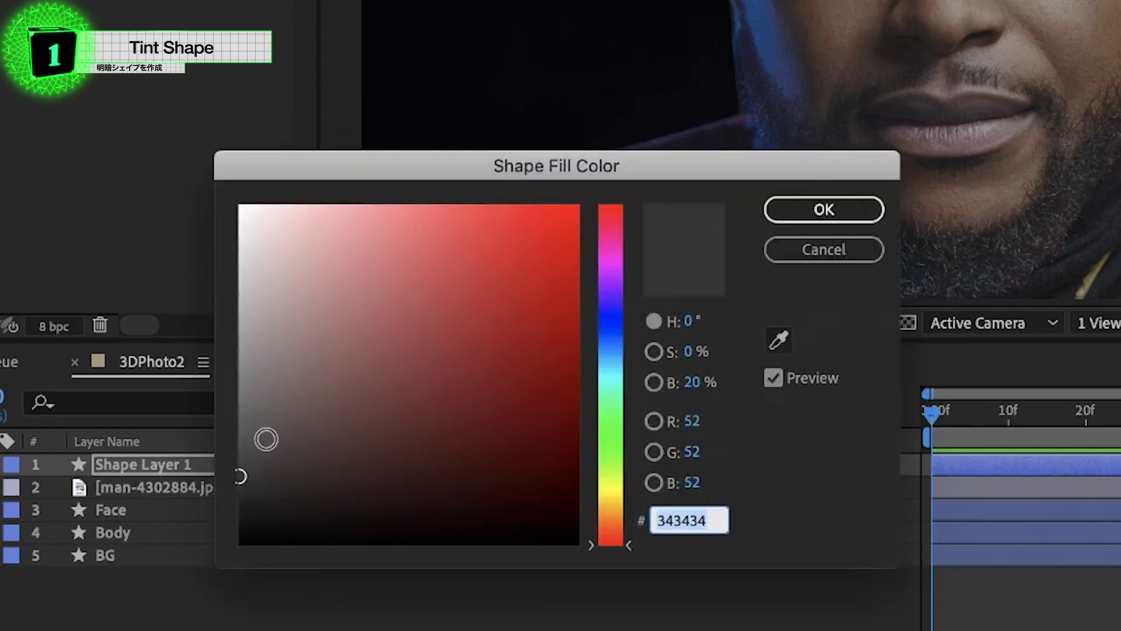
drag(240, 476, 240, 479)
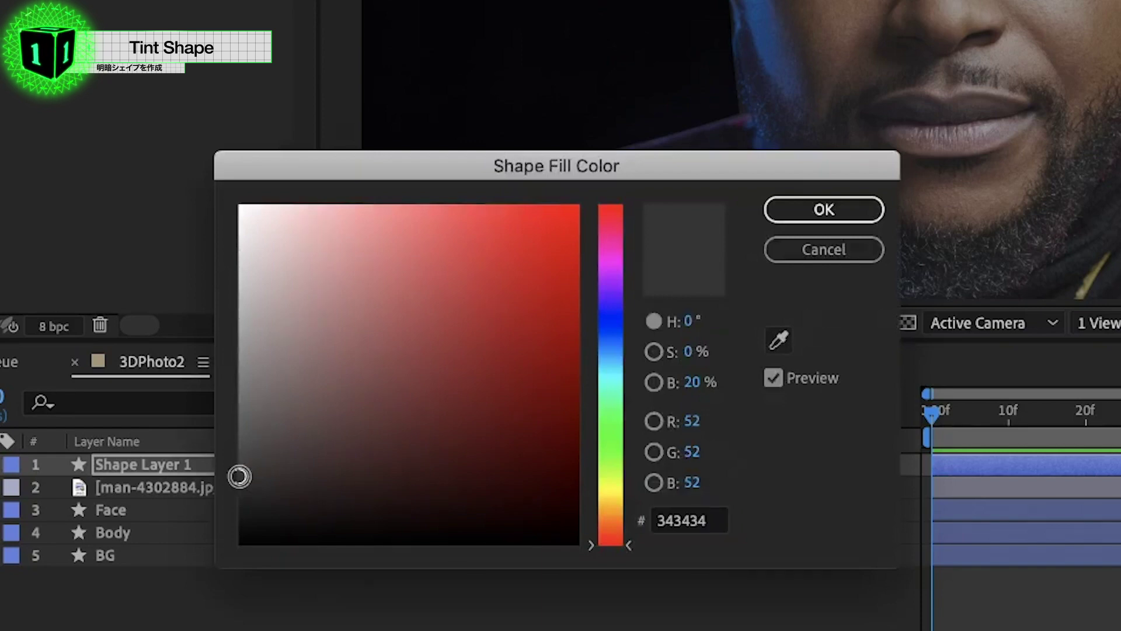
click(817, 208)
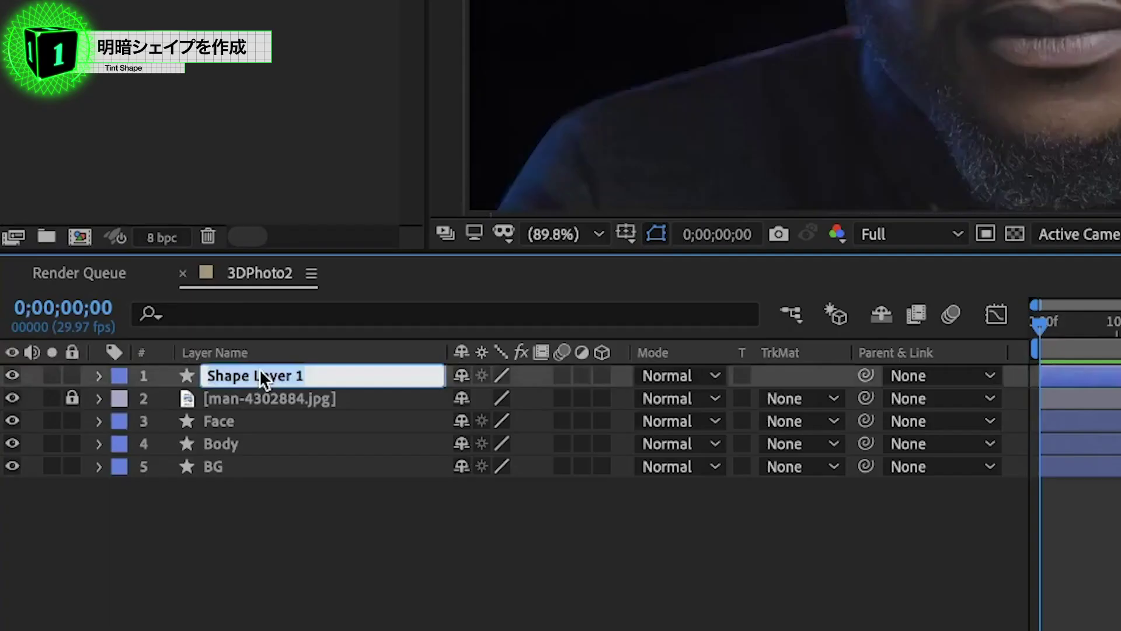
text(Eyes)
key(Return)
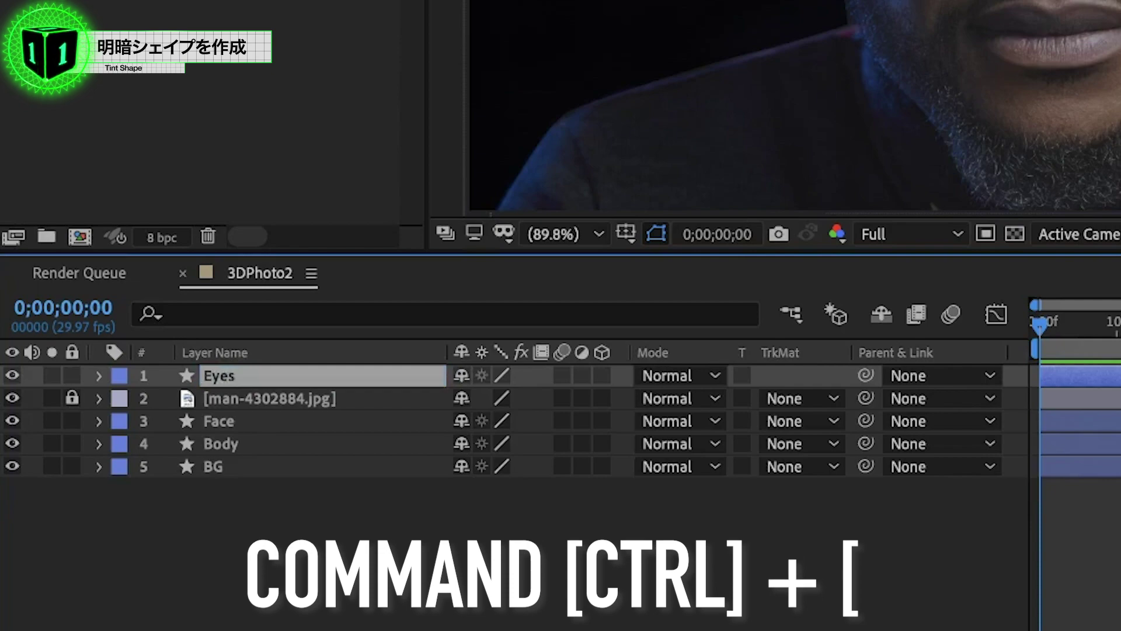
- Send the Eyes layer below the photo and draw a rounded shape over the forehead
key(ctrl+bracketleft)
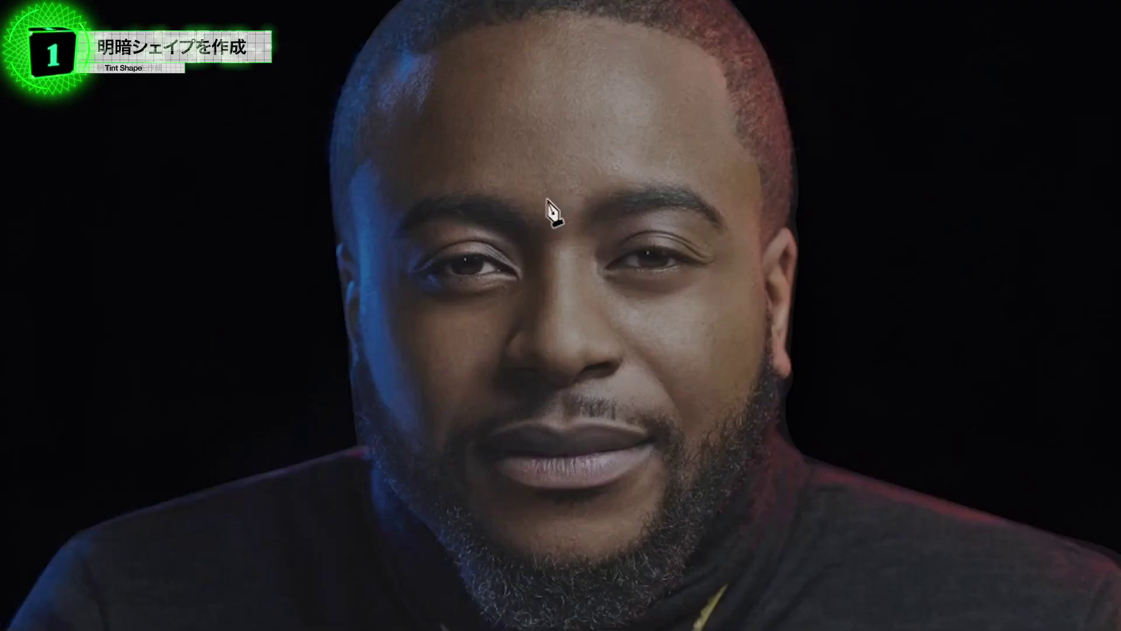
drag(534, 204, 505, 201)
drag(465, 146, 465, 87)
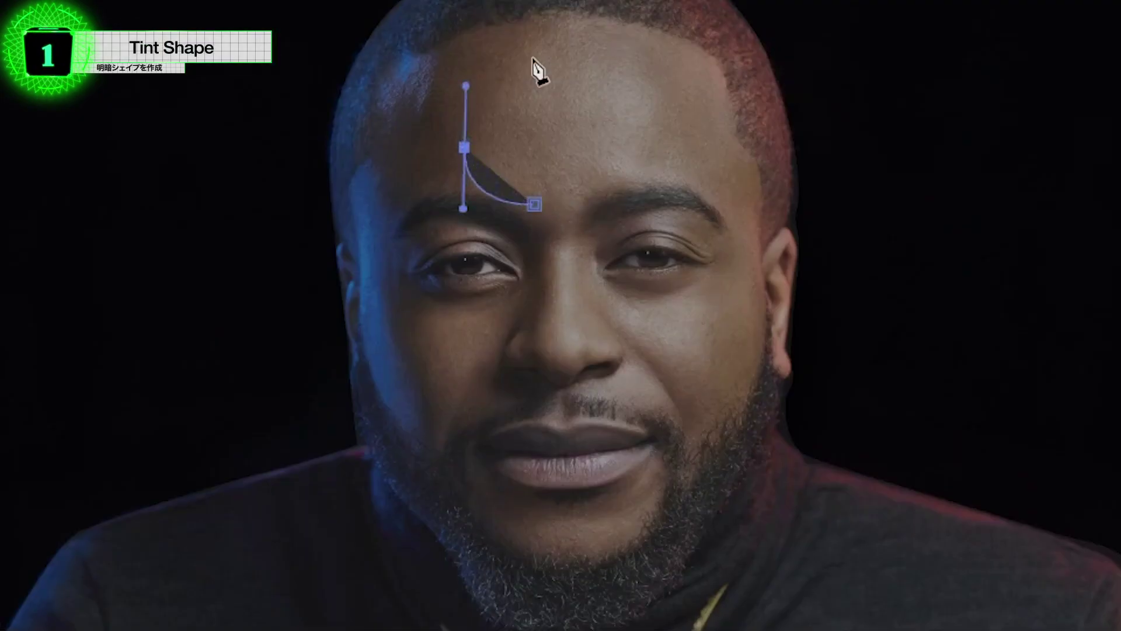
drag(566, 35, 633, 44)
drag(679, 112, 655, 163)
drag(535, 205, 510, 209)
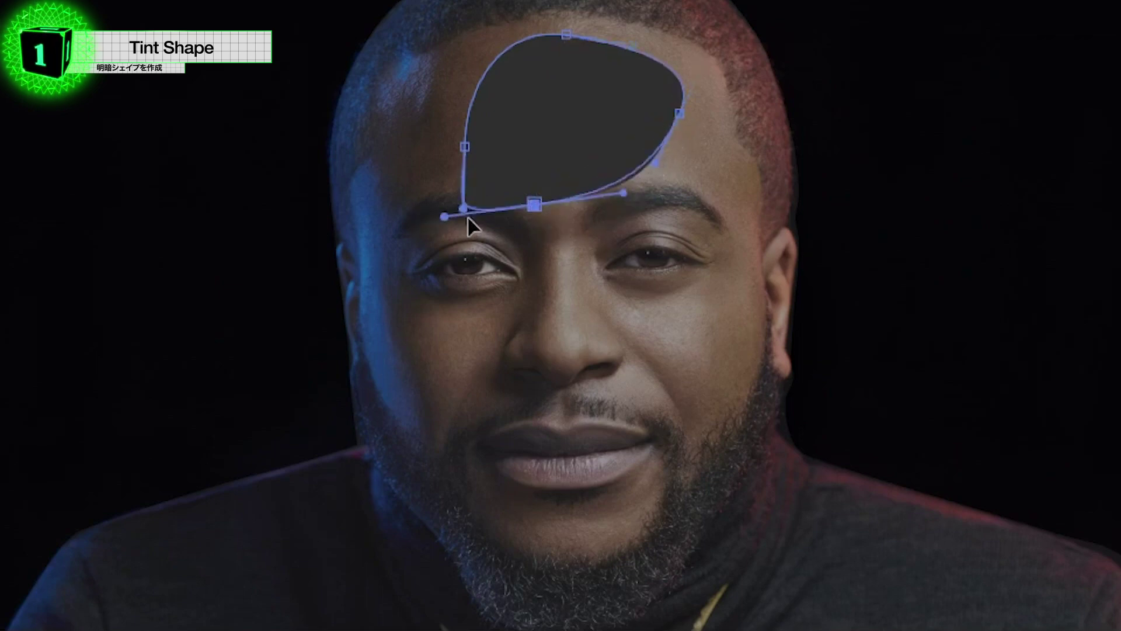
drag(653, 164, 669, 206)
- Draw closed shapes over the nose and one cheek
drag(558, 239, 579, 280)
drag(567, 361, 531, 349)
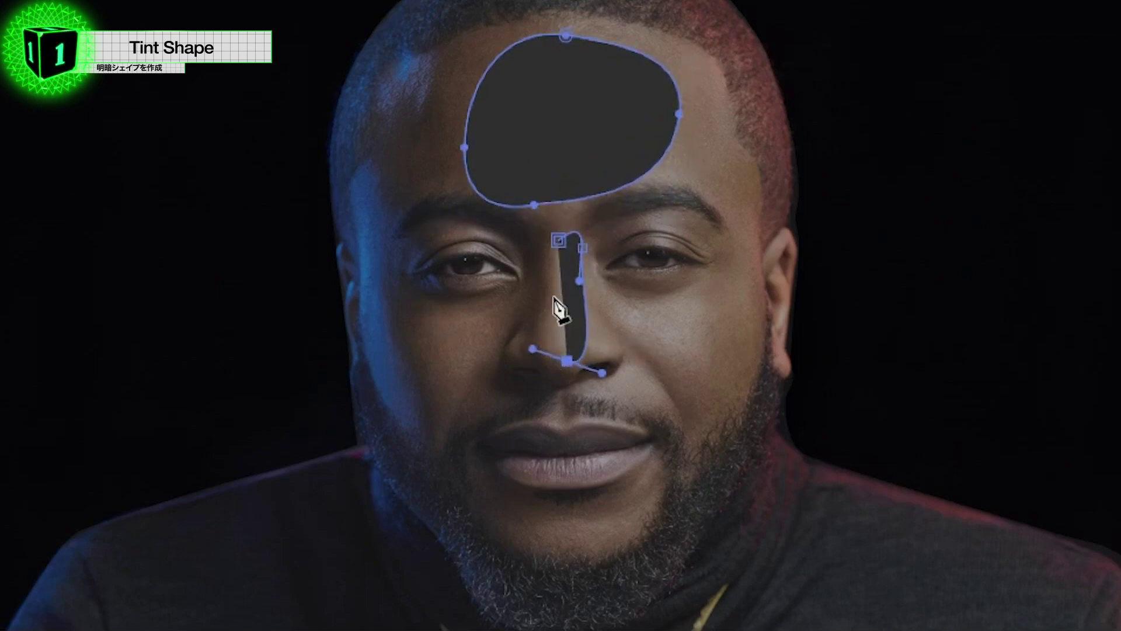
drag(553, 304, 561, 295)
click(558, 239)
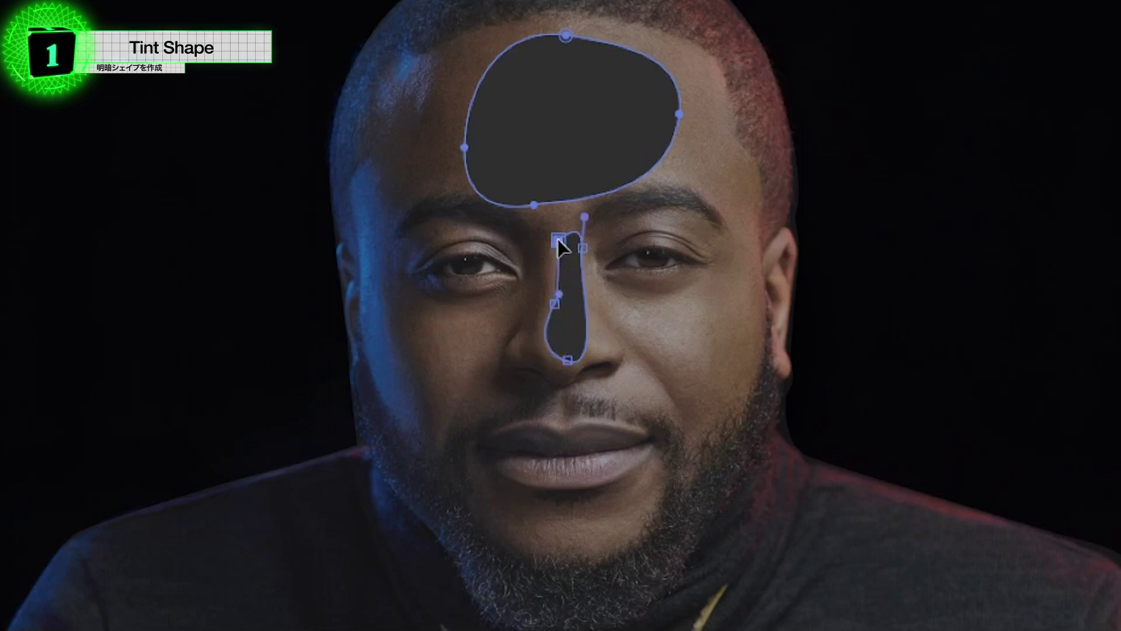
drag(697, 300, 719, 292)
drag(704, 383, 717, 381)
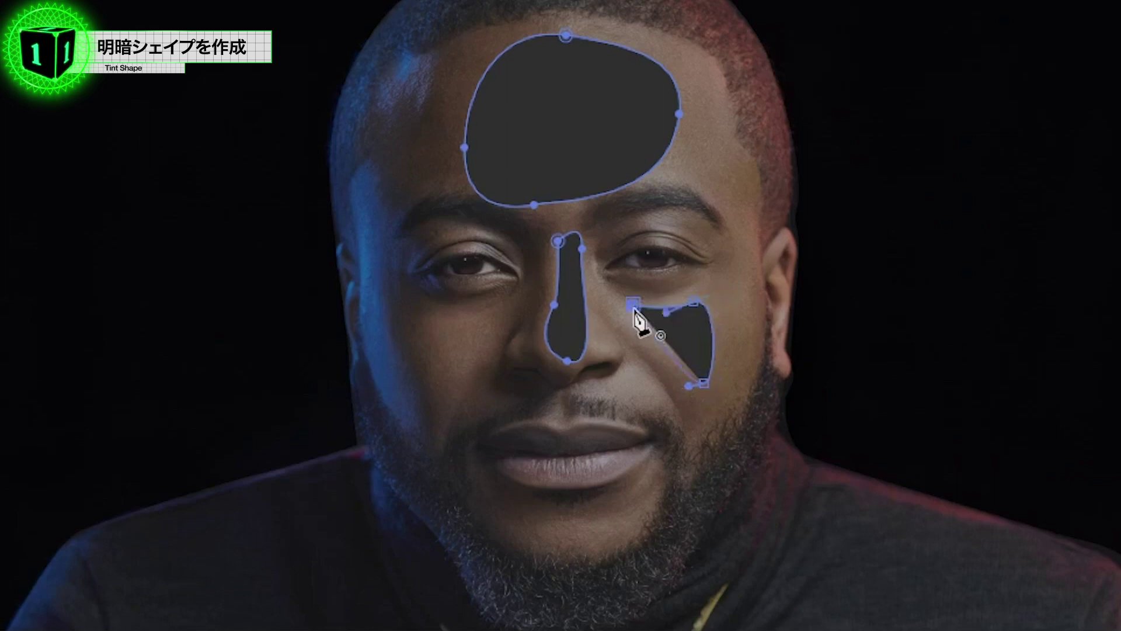
click(633, 303)
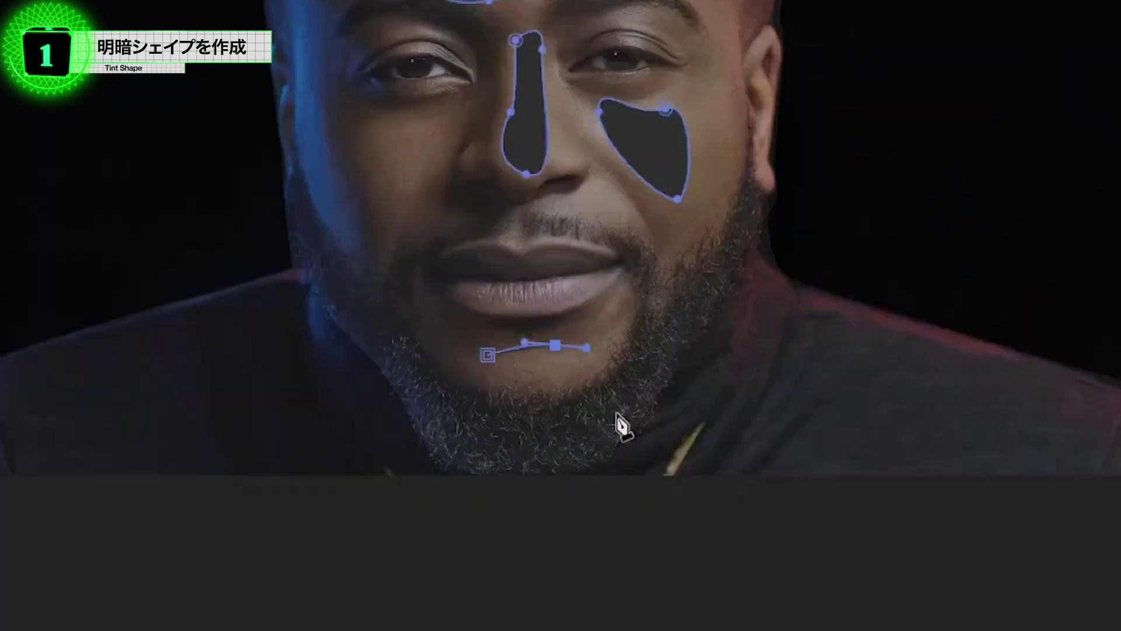
- Draw a closed curved shape over the chin
click(601, 454)
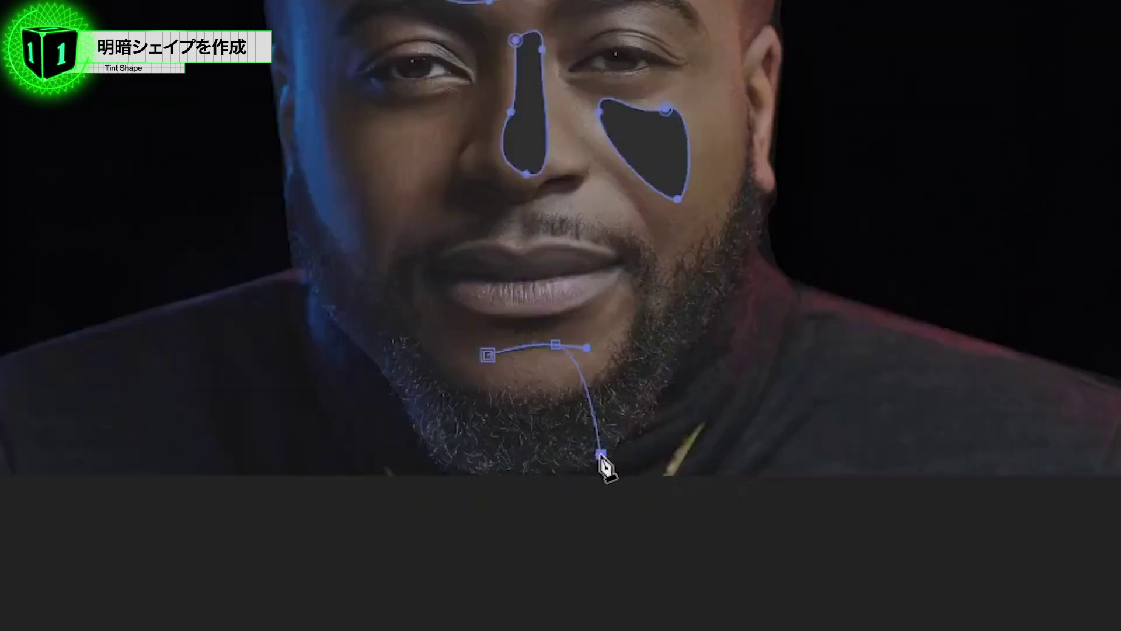
drag(602, 455, 549, 493)
drag(459, 464, 430, 451)
drag(402, 373, 402, 342)
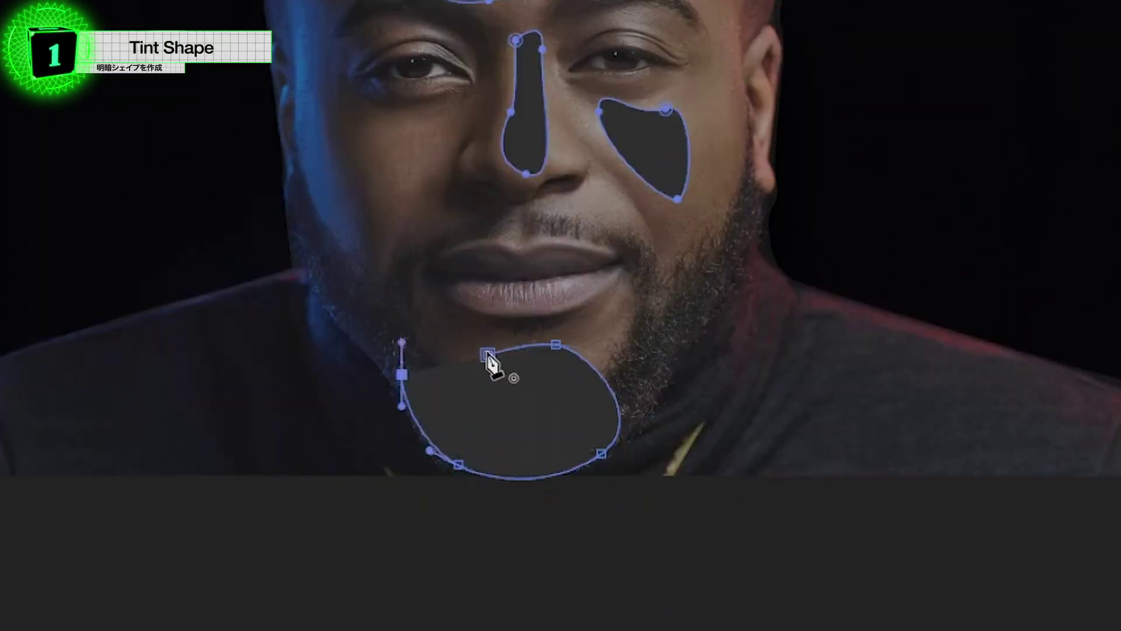
drag(488, 355, 513, 347)
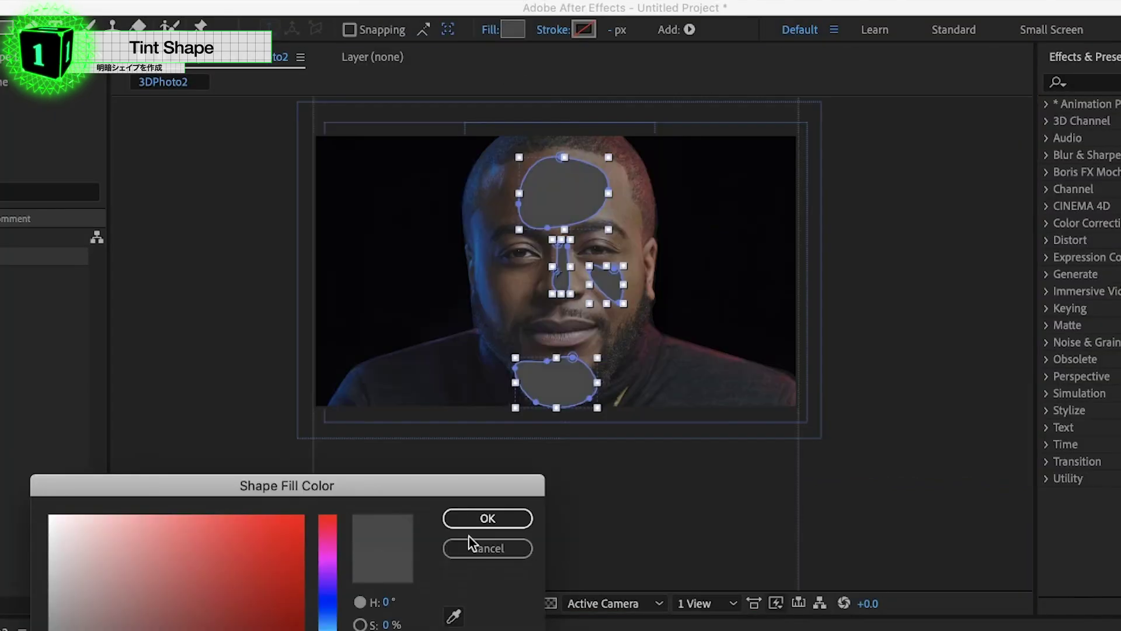
- Apply the lighter grey fill, name the layer Facial Light, and send it below the photo
click(488, 518)
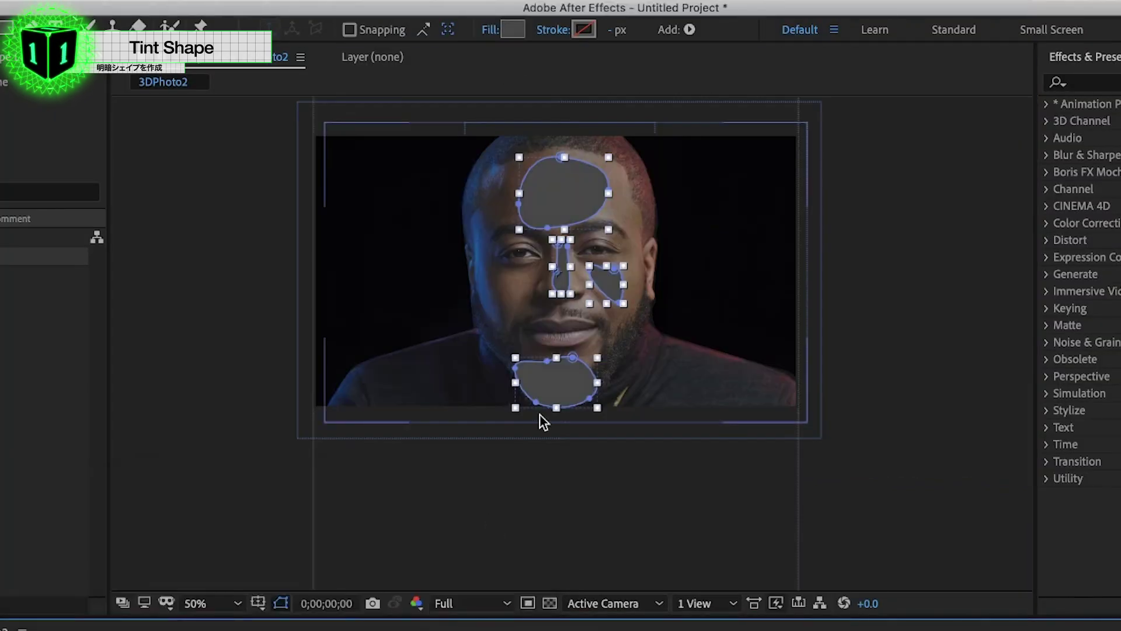
key(period)
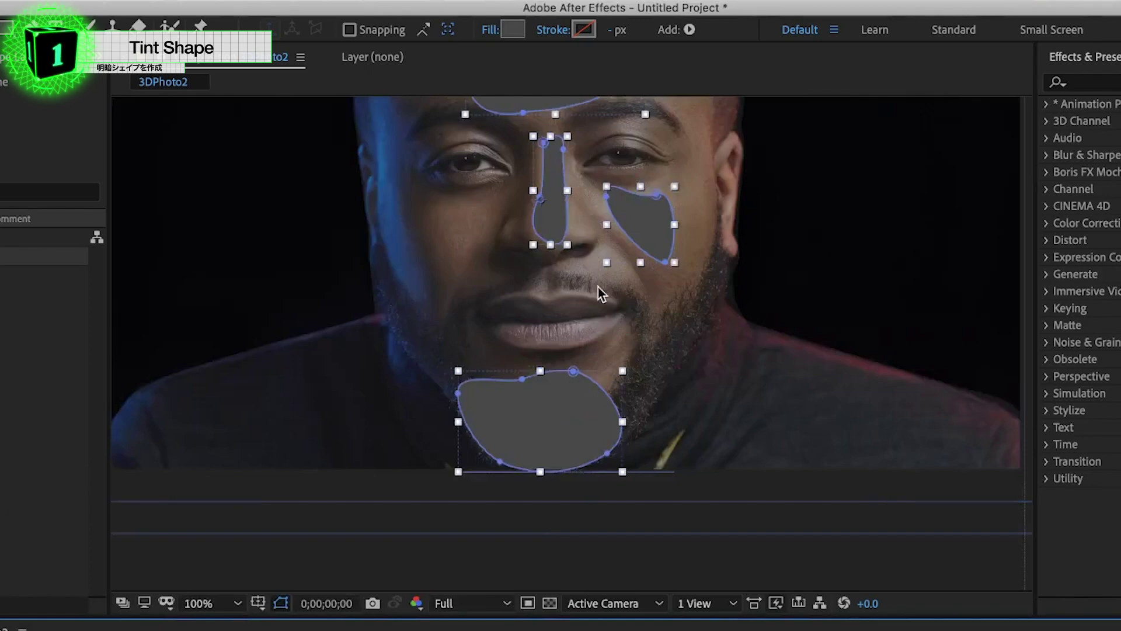
key(comma)
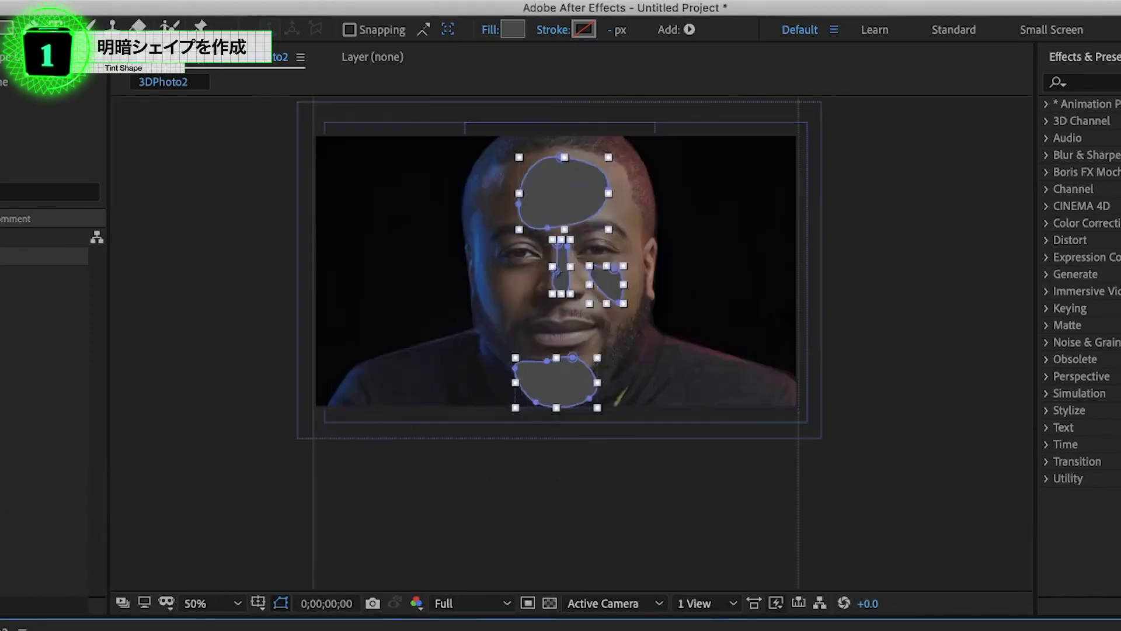
text(ght)
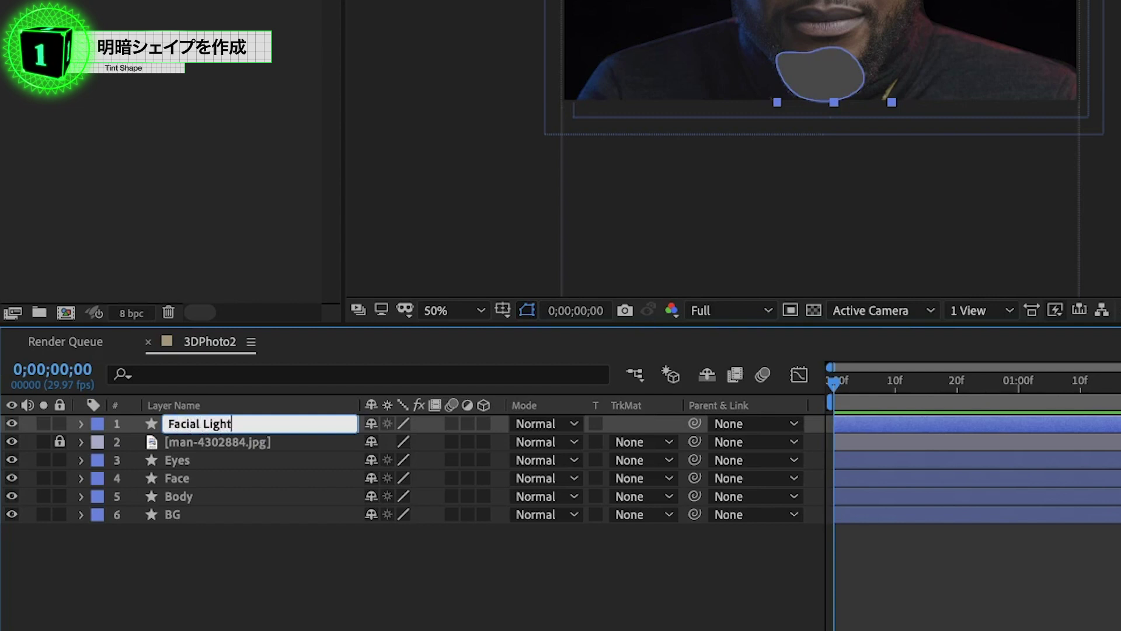
key(Return)
key(ctrl+bracketleft)
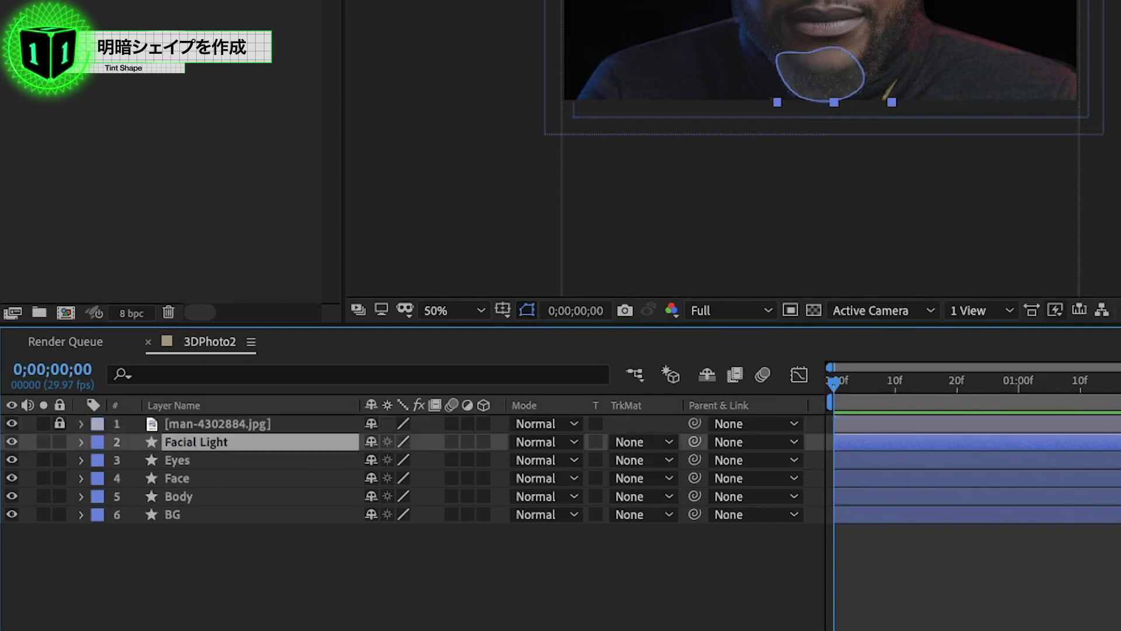
- Clear the layer selection and bring up the new-layer options
click(317, 534)
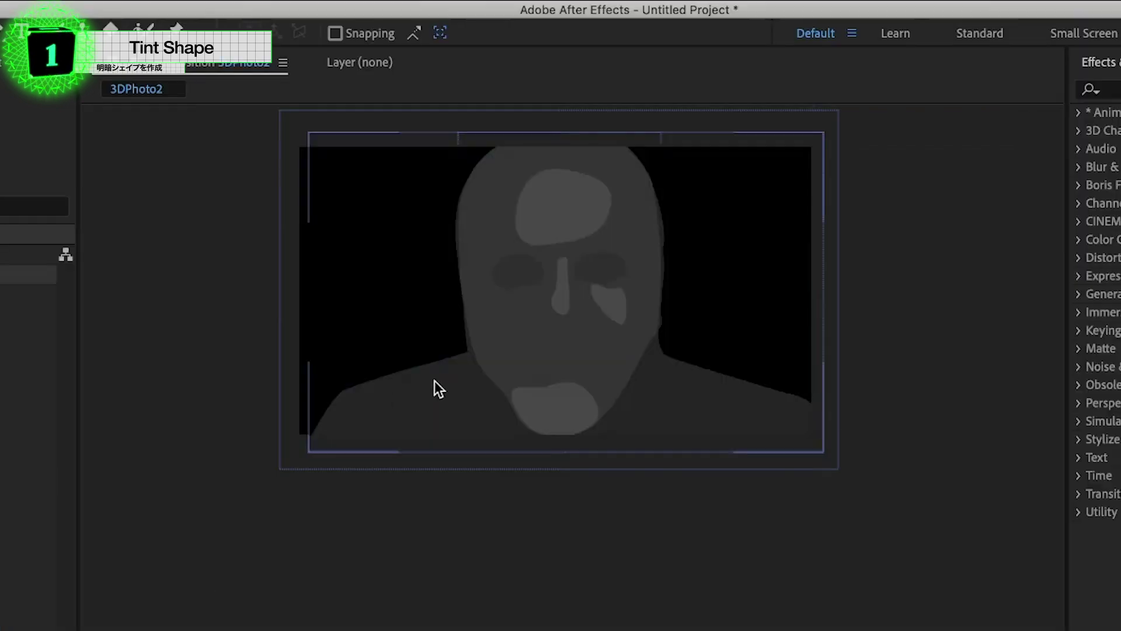
click(463, 458)
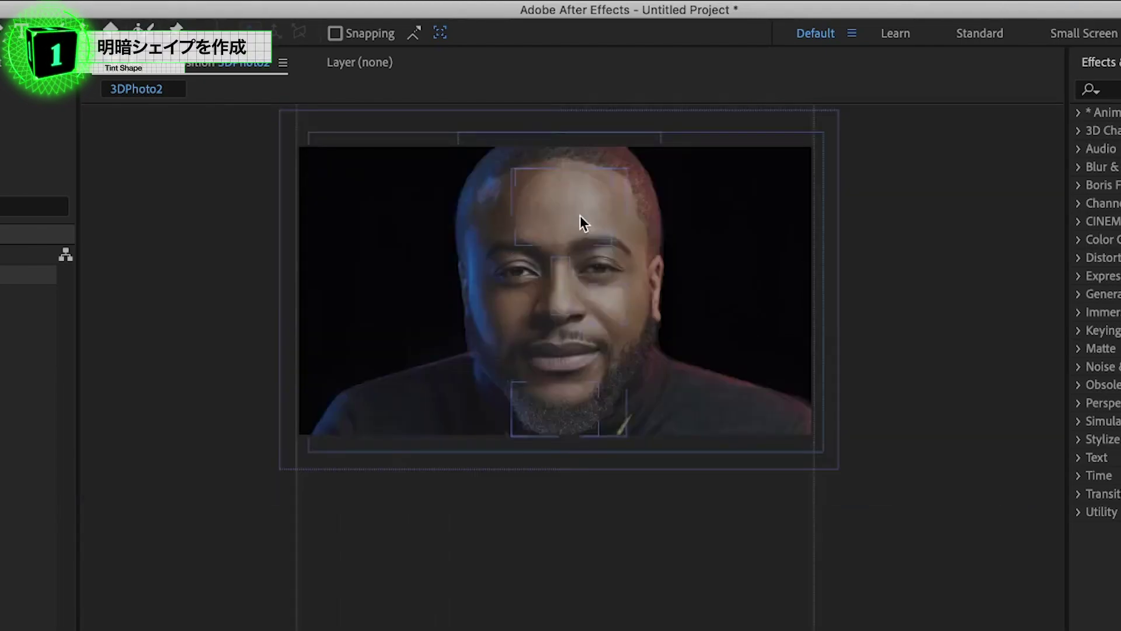
click(117, 10)
mouse_move(175, 36)
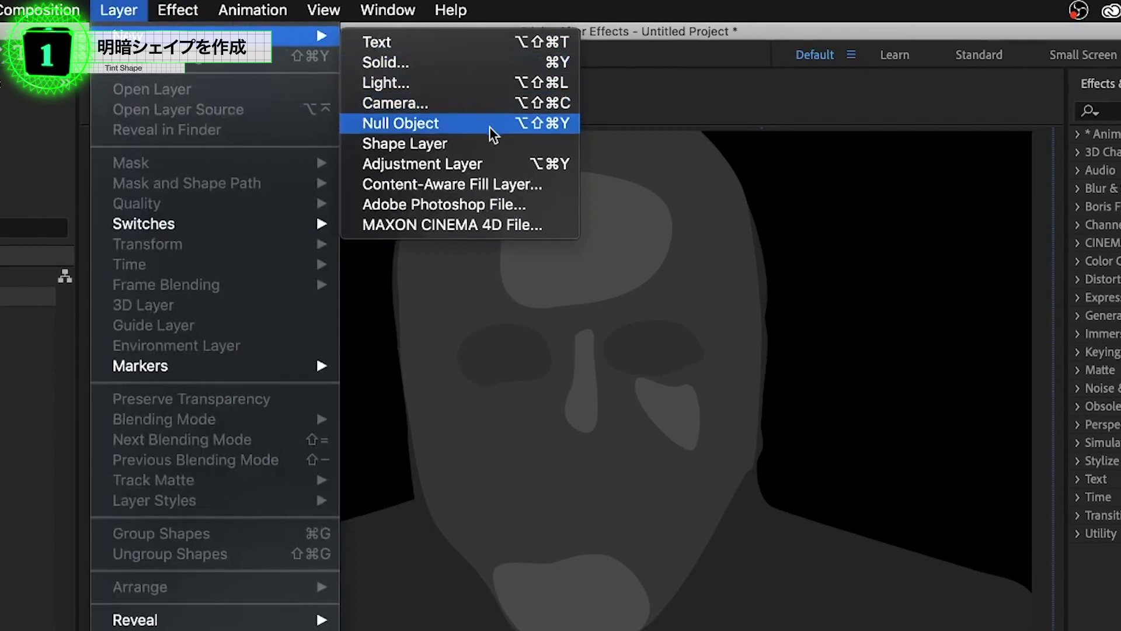
- Add a new adjustment layer named Blur
click(490, 163)
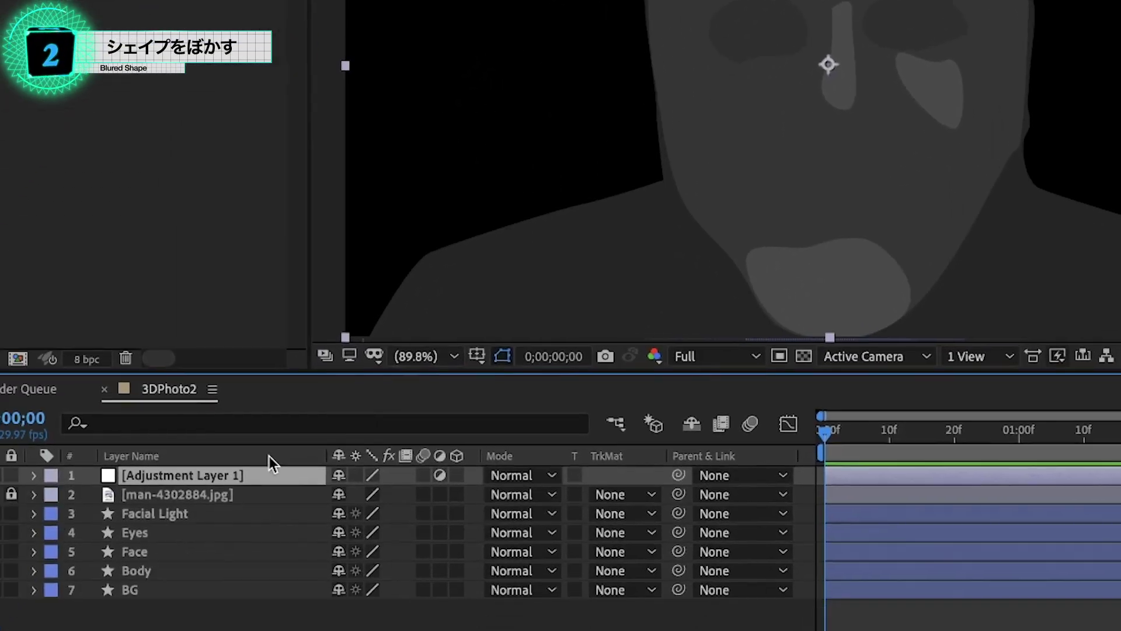
key(Return)
text(Blur)
key(Return)
- Apply Gaussian Blur to the Blur layer with Blurriness about 83
click(696, 79)
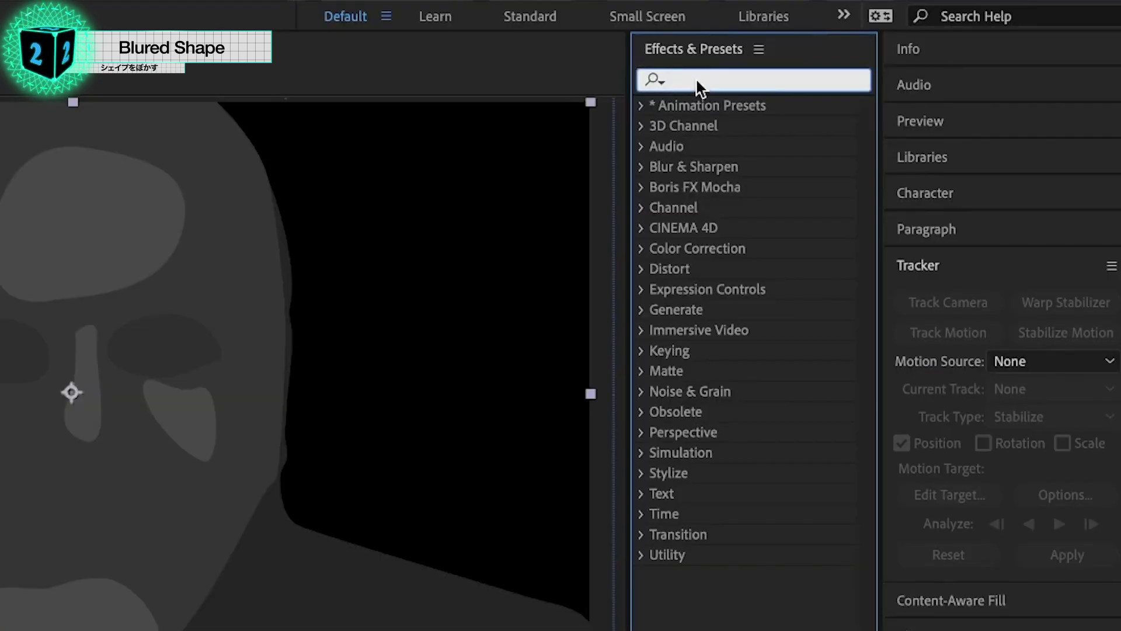
text(blu)
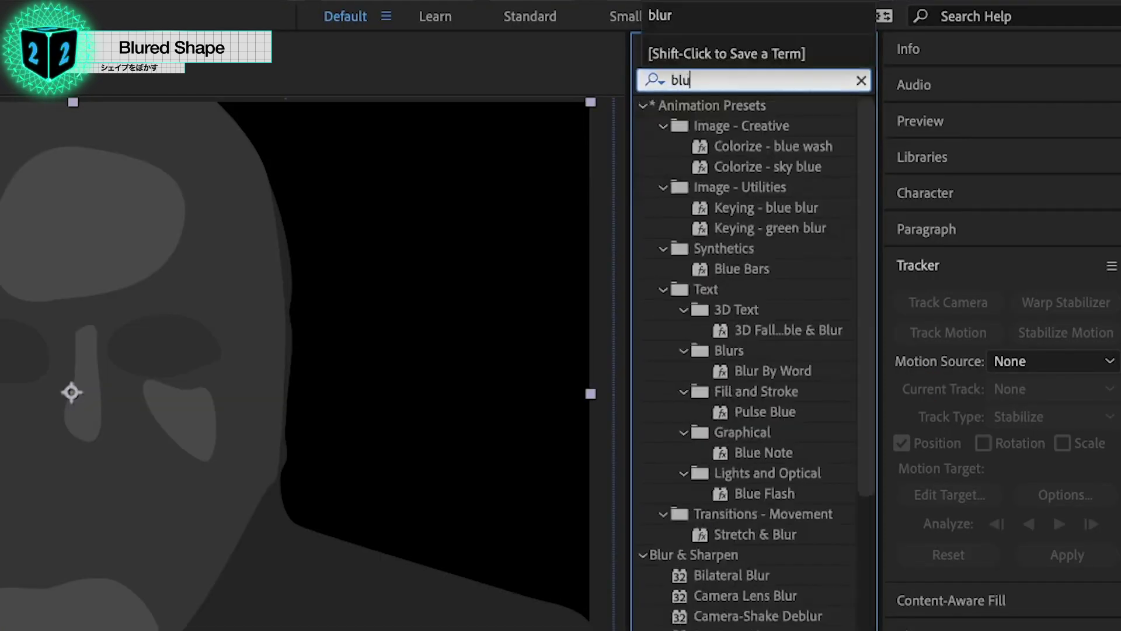
text(r)
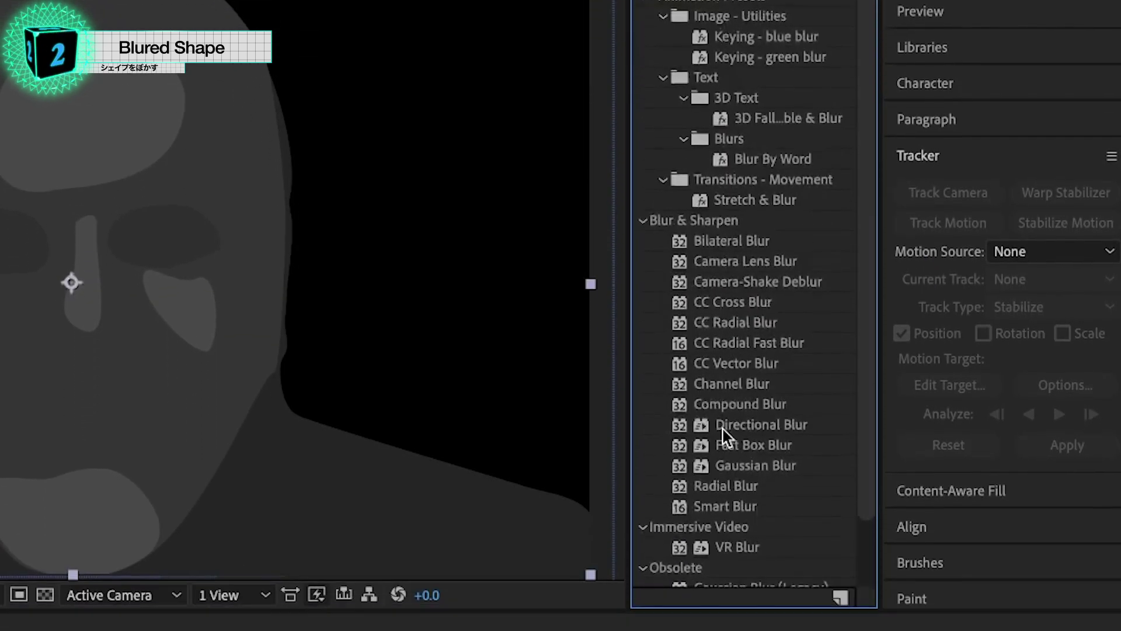
click(736, 406)
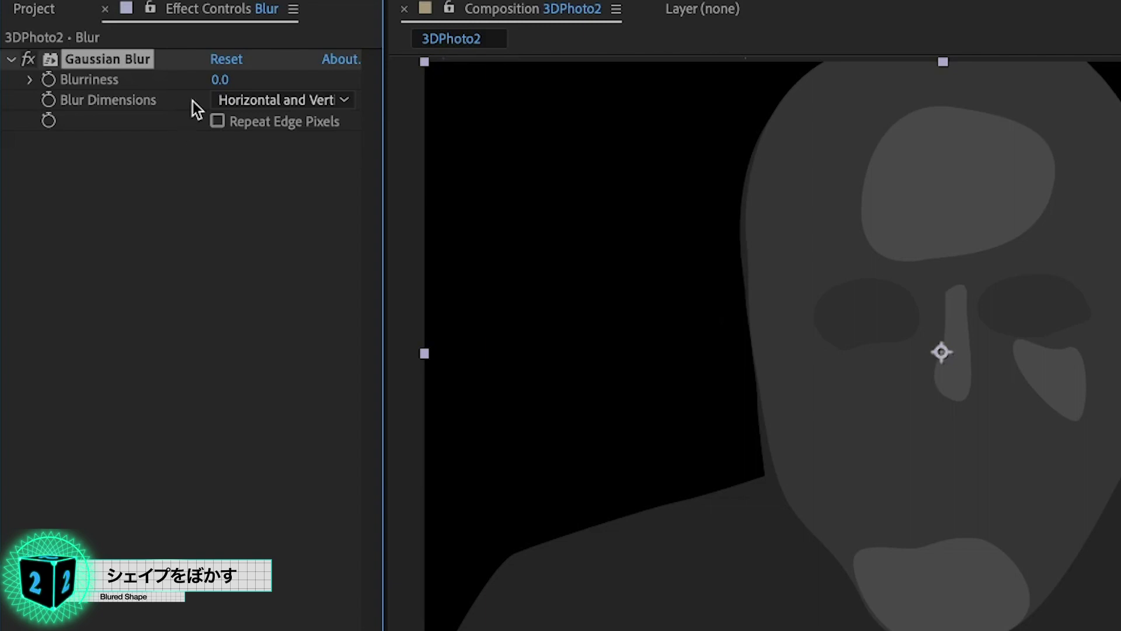
mouse_move(219, 79)
mouse_down()
mouse_move(535, 93)
mouse_move(851, 85)
mouse_up()
drag(224, 79, 532, 104)
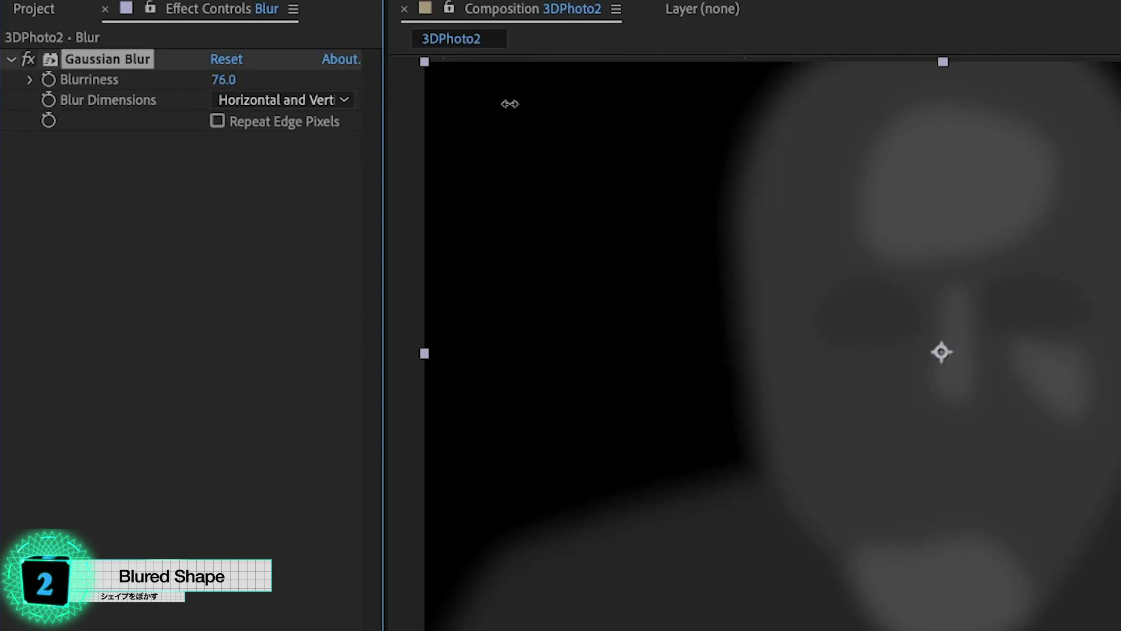
drag(533, 103, 583, 101)
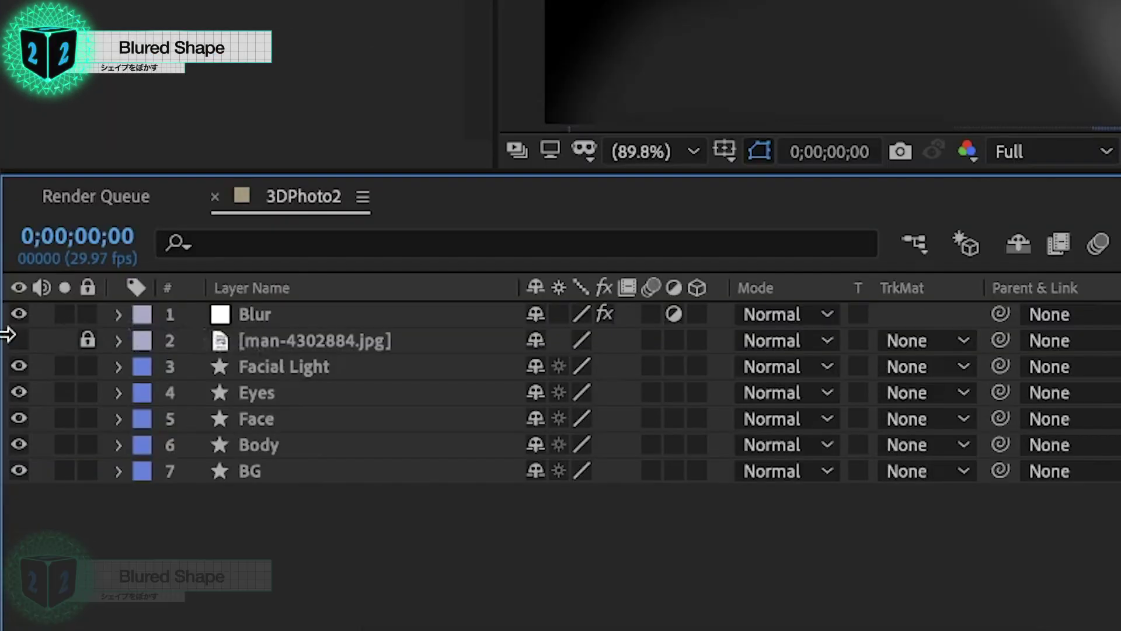
- Unhide, unlock and raise the photo to the top, then precompose the other layers as Blured Face
click(19, 340)
click(87, 341)
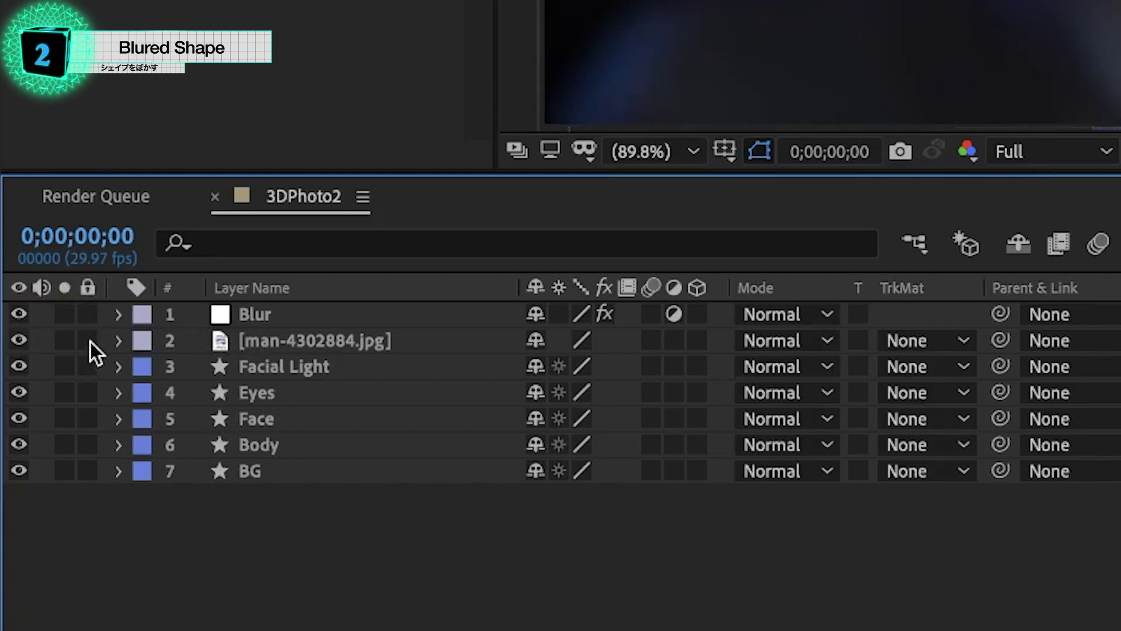
click(268, 342)
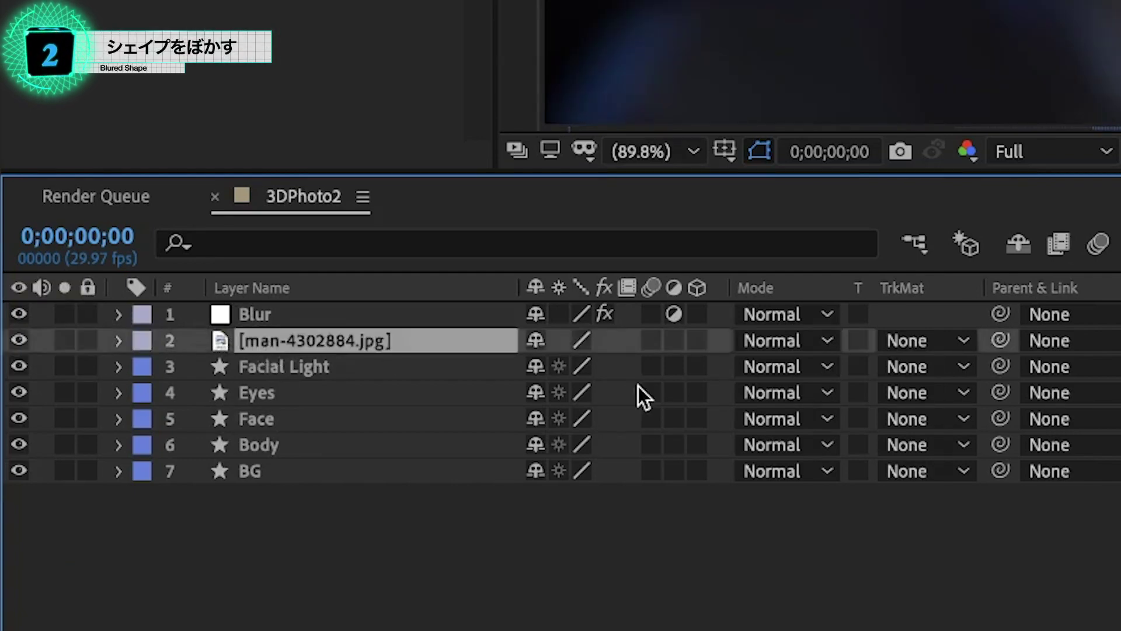
key(ctrl+bracketright)
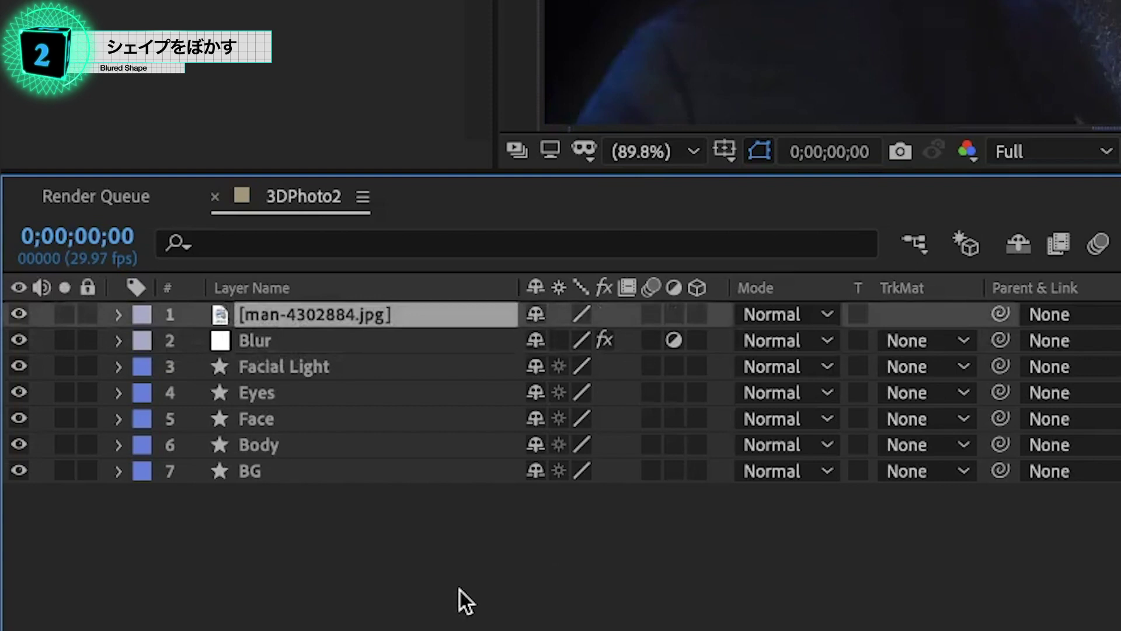
drag(460, 590, 272, 345)
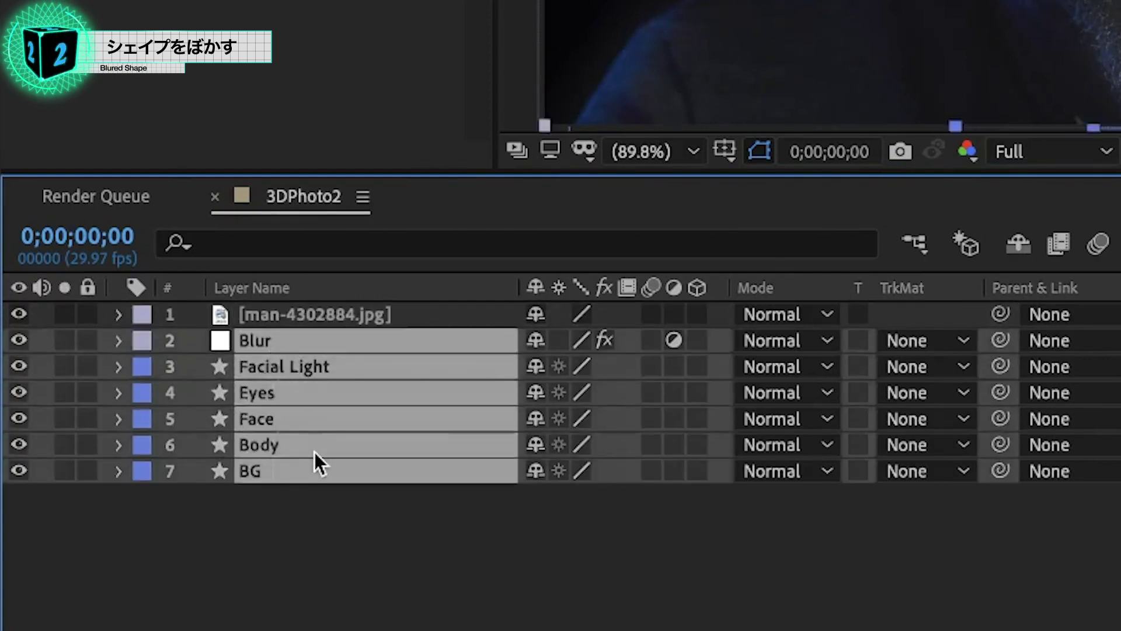
key(ctrl+shift+c)
text(Blured )
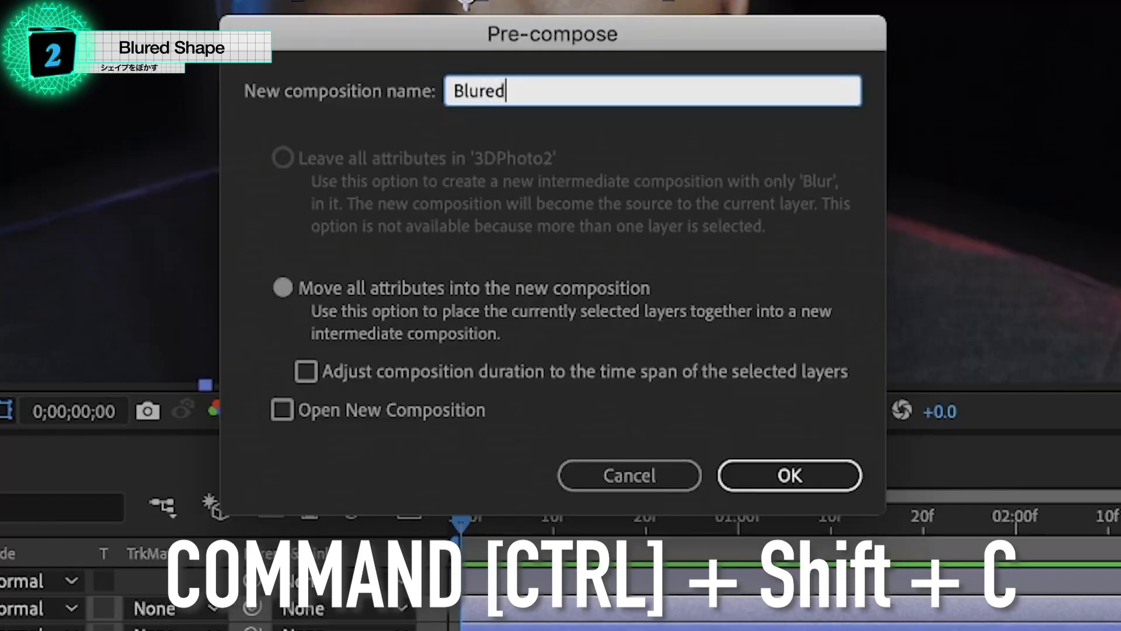
text(Face)
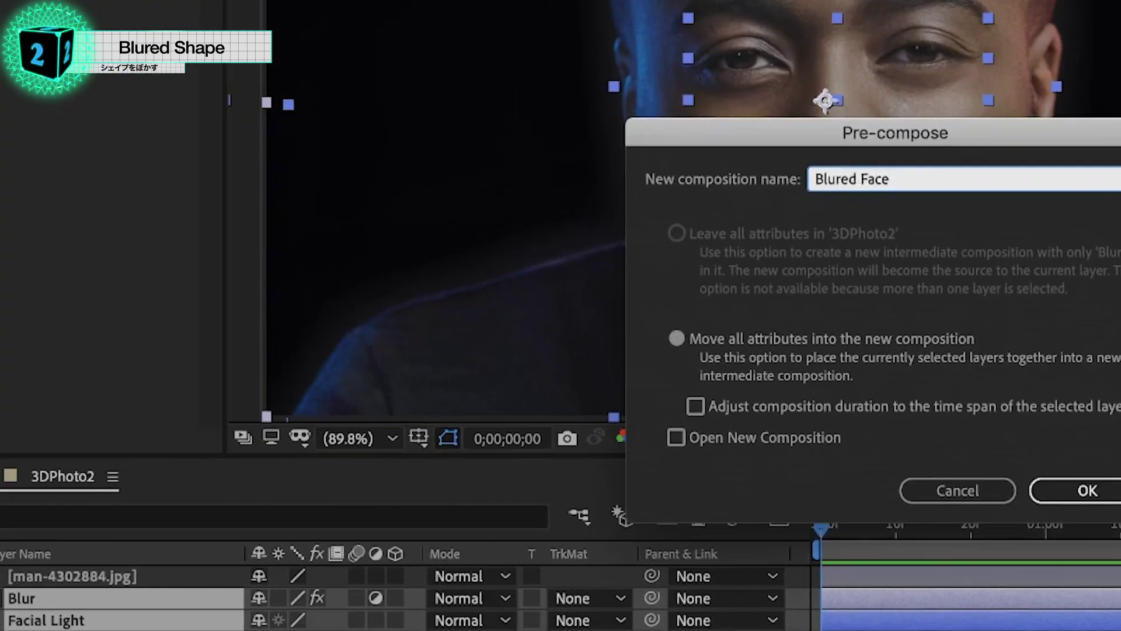
key(Return)
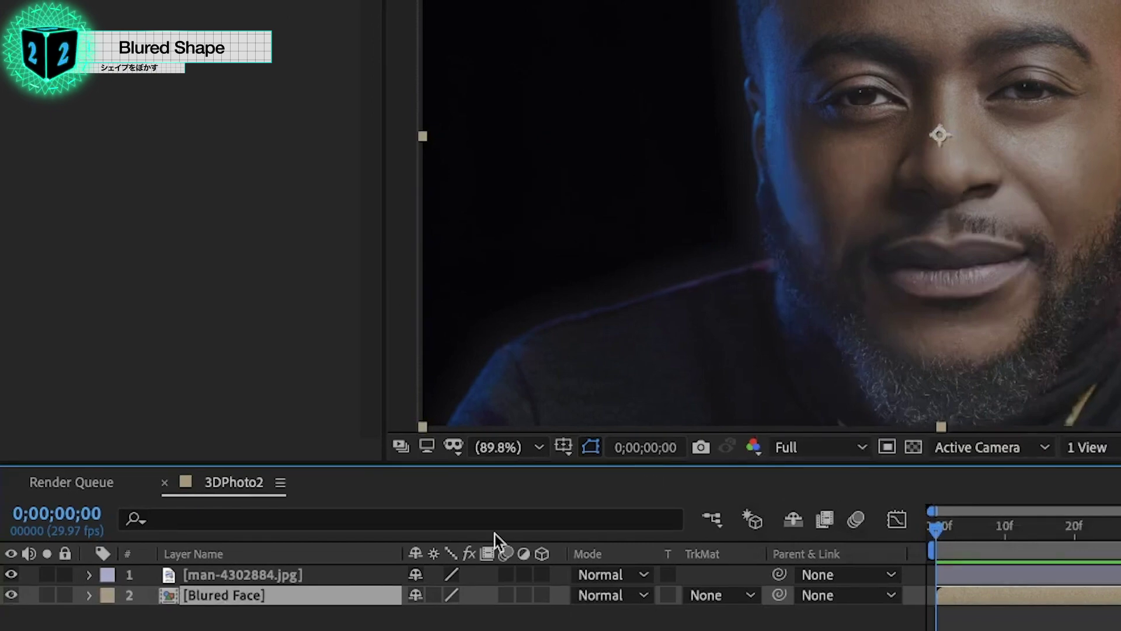
- Restore the photo layer's opacity to 100%
click(243, 575)
key(t)
click(513, 349)
text(100)
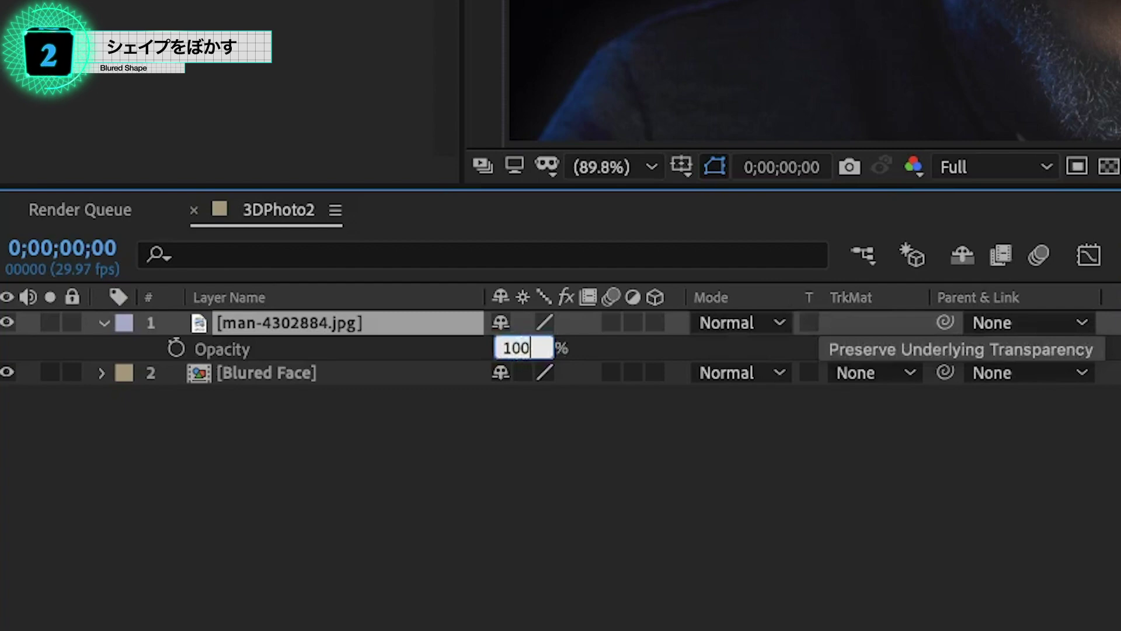
key(Return)
key(t)
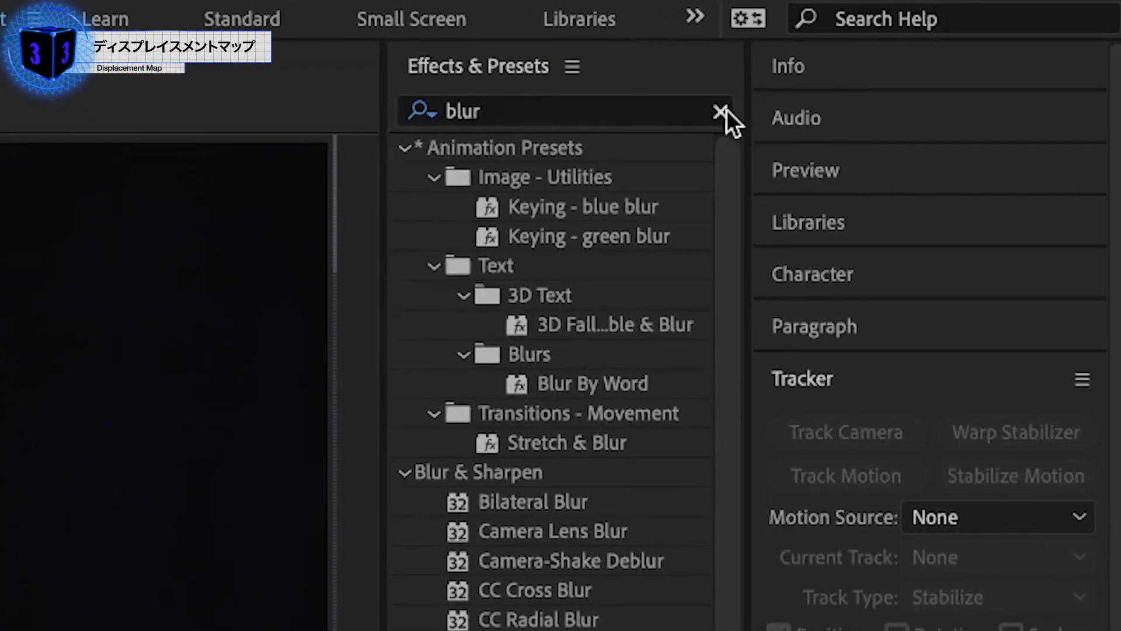
- Find the Displacement Map effect and apply it to the photo layer
click(728, 111)
text(displacement)
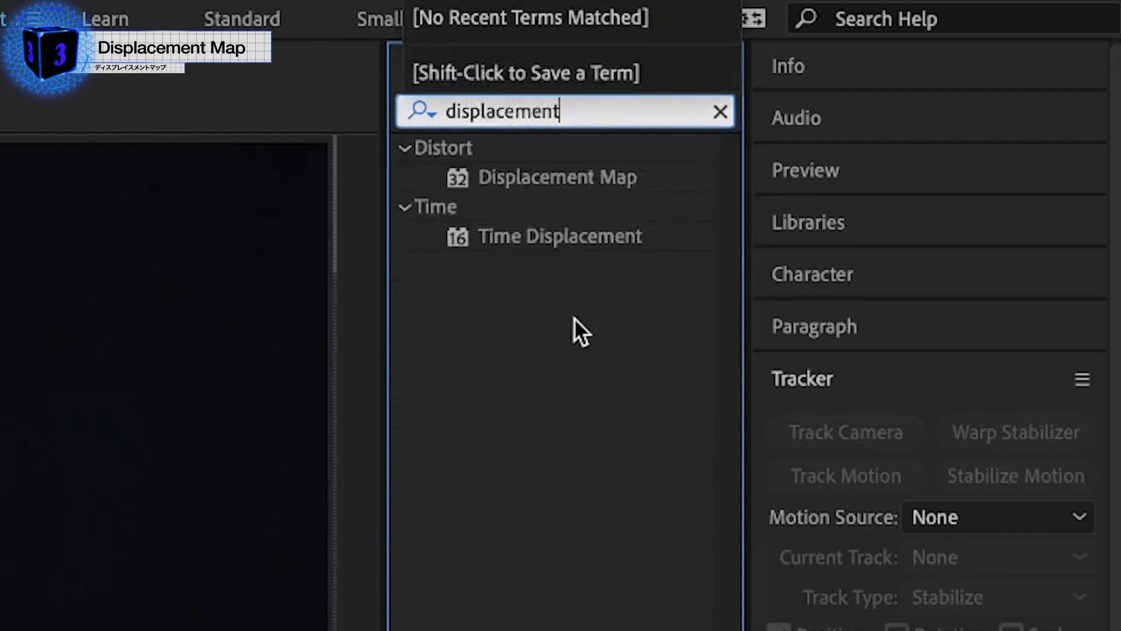
click(555, 286)
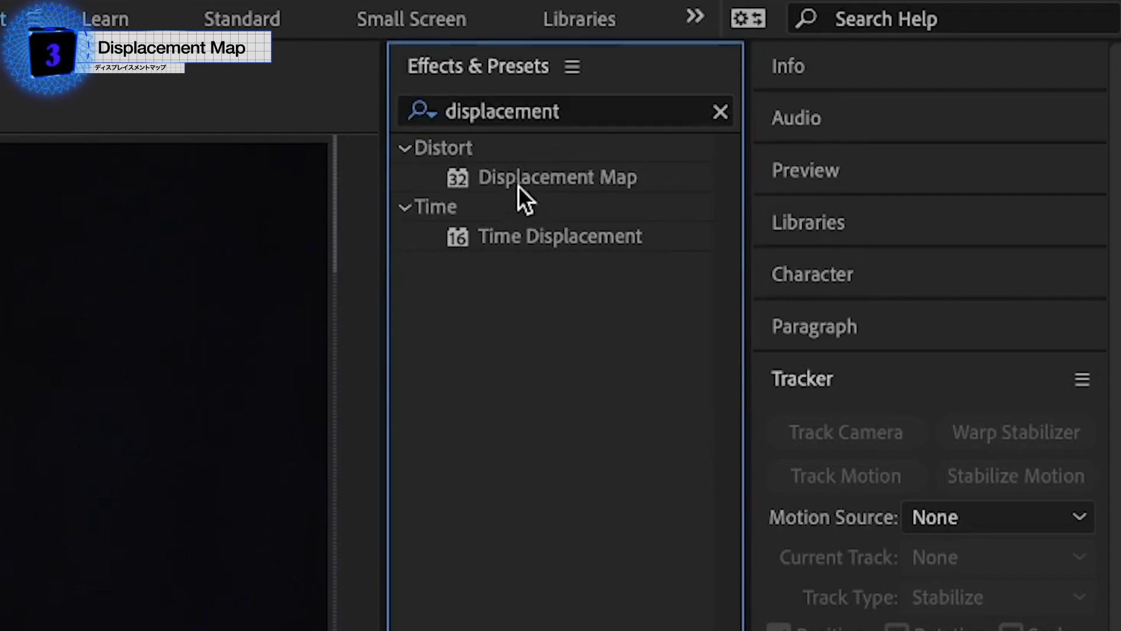
drag(518, 186, 32, 316)
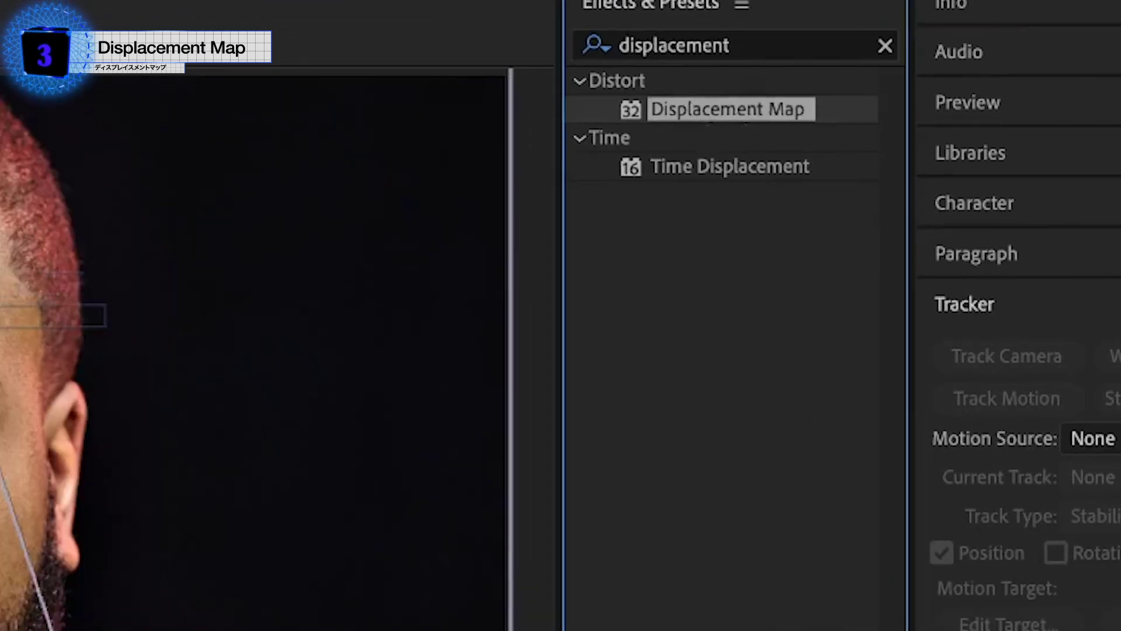
drag(33, 316, 295, 470)
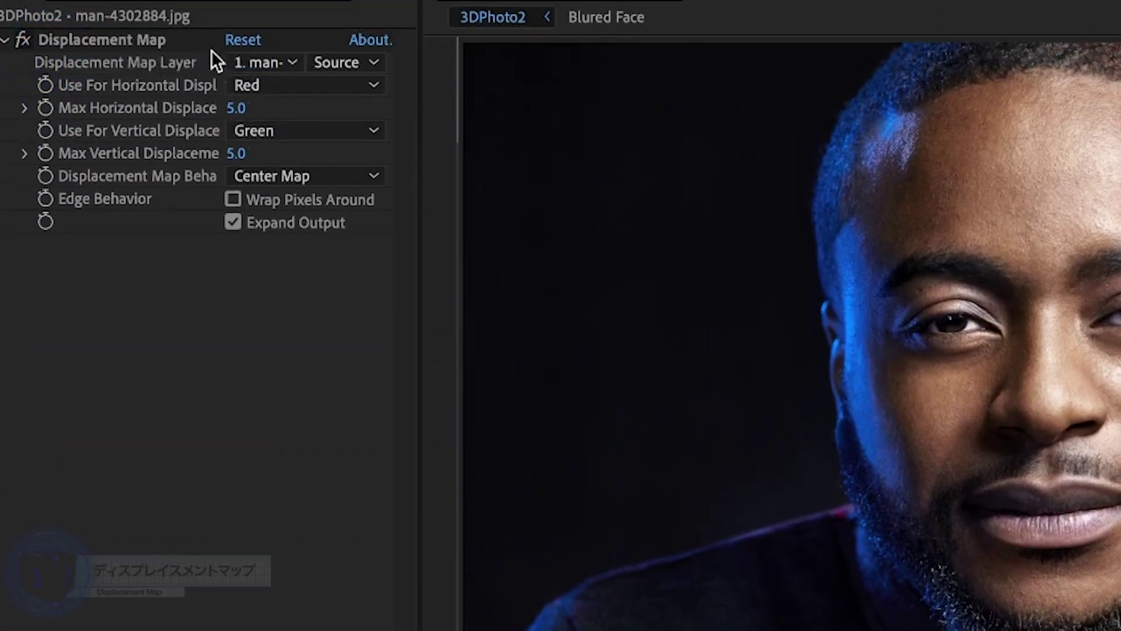
- Set Map Layer to Blured Face, both channels to Luminance, and Stretch Map to Fit
click(261, 61)
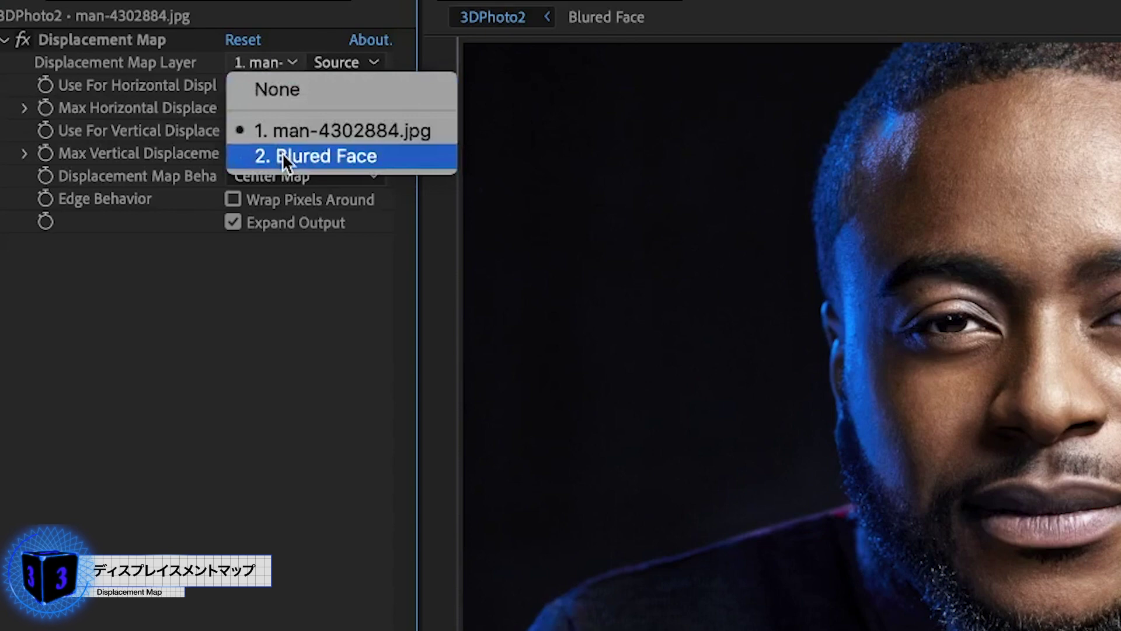
click(376, 158)
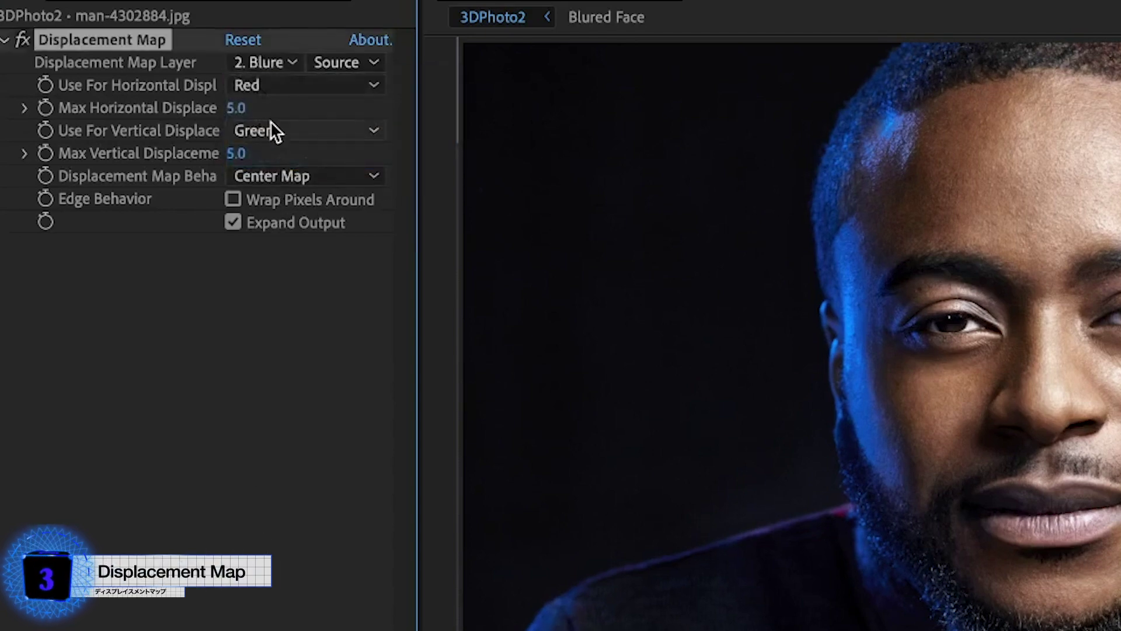
click(321, 87)
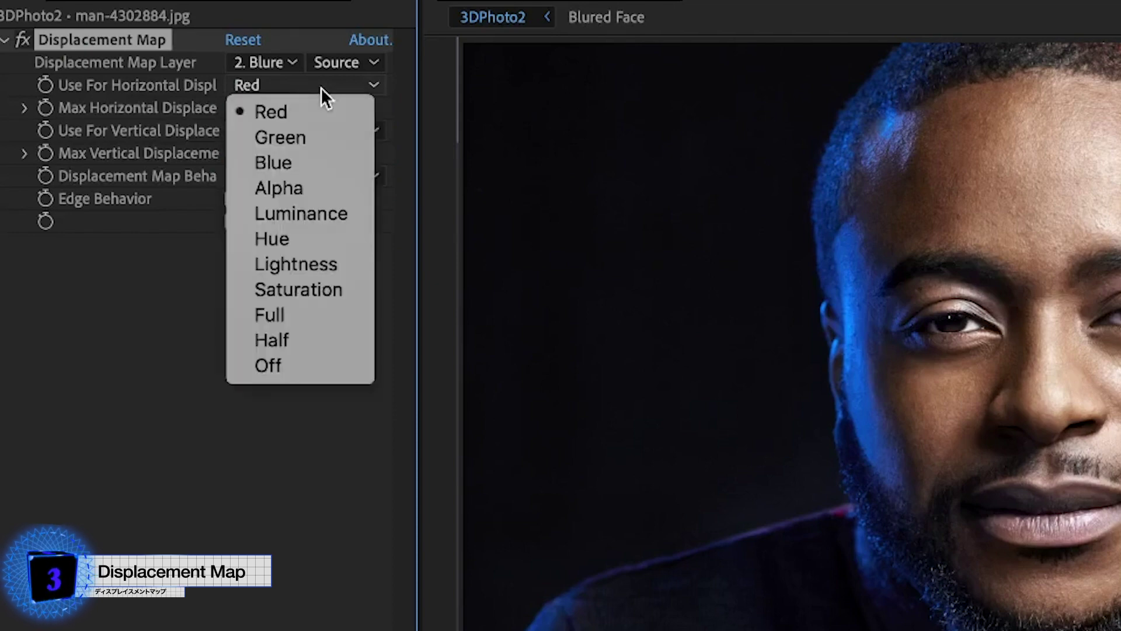
click(326, 212)
click(328, 131)
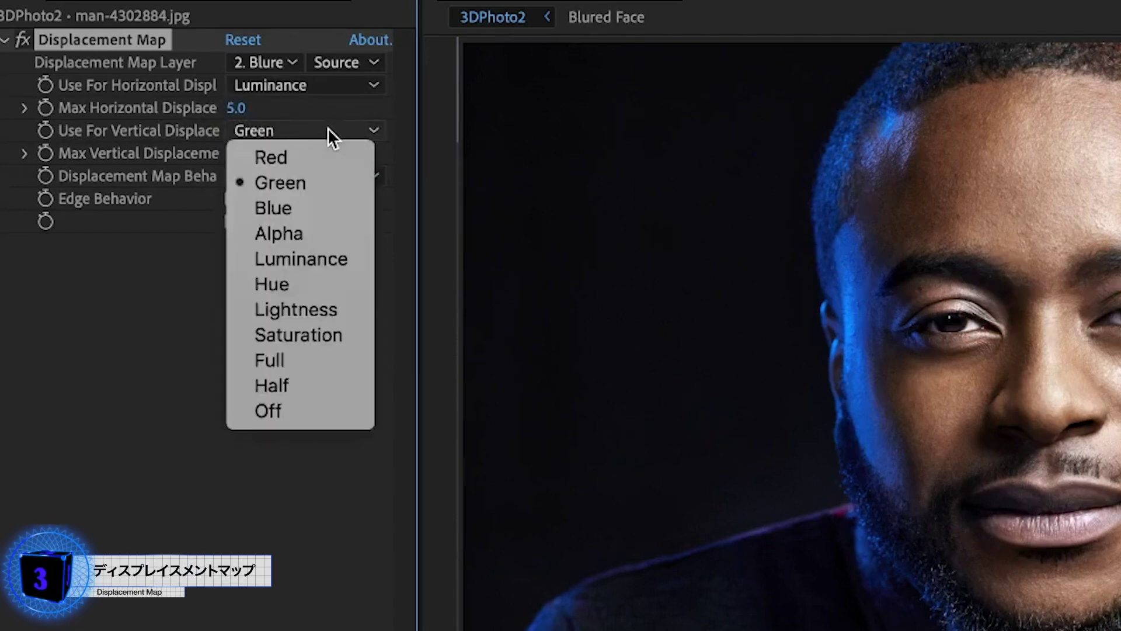
click(315, 261)
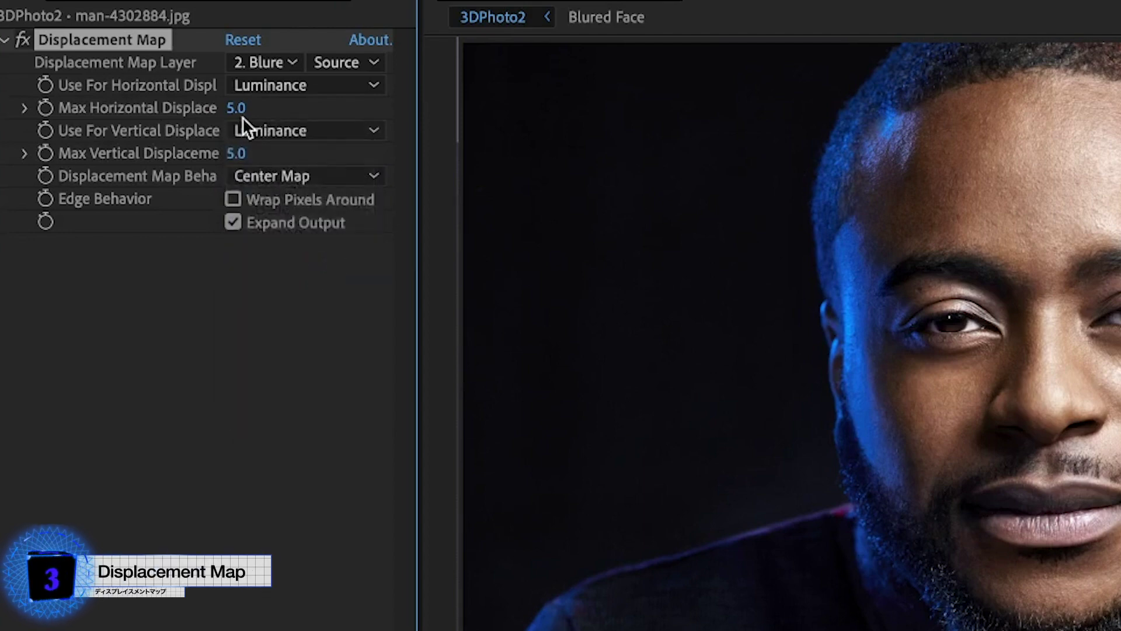
click(362, 174)
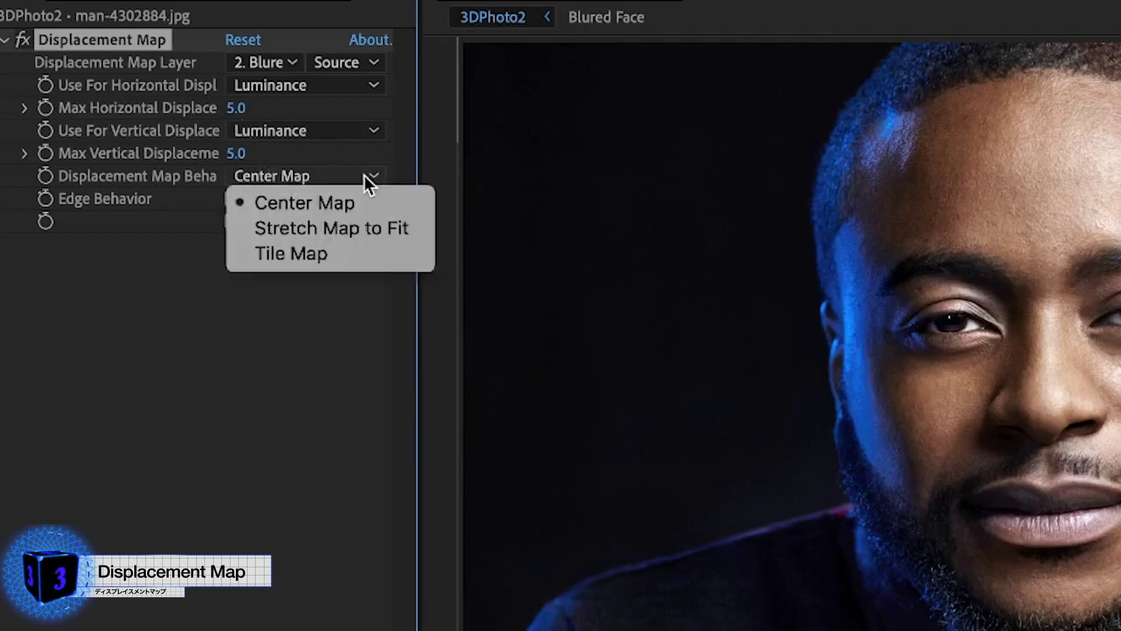
click(356, 229)
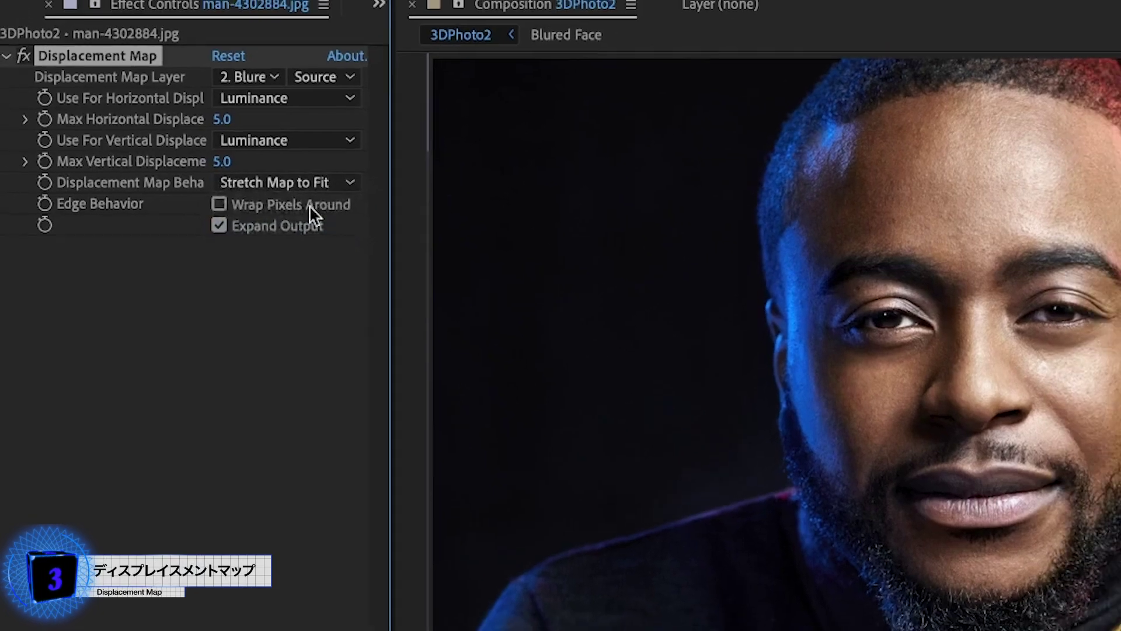
- Scrub the horizontal displacement to a negative amount of about -101
drag(223, 118, 606, 157)
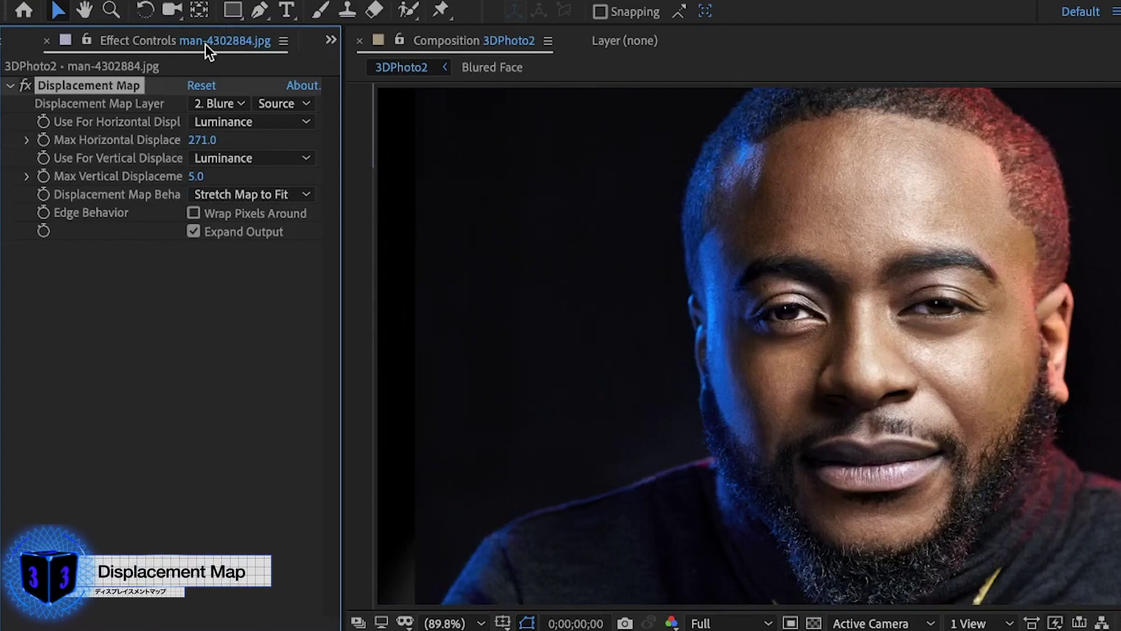
drag(146, 139, 27, 142)
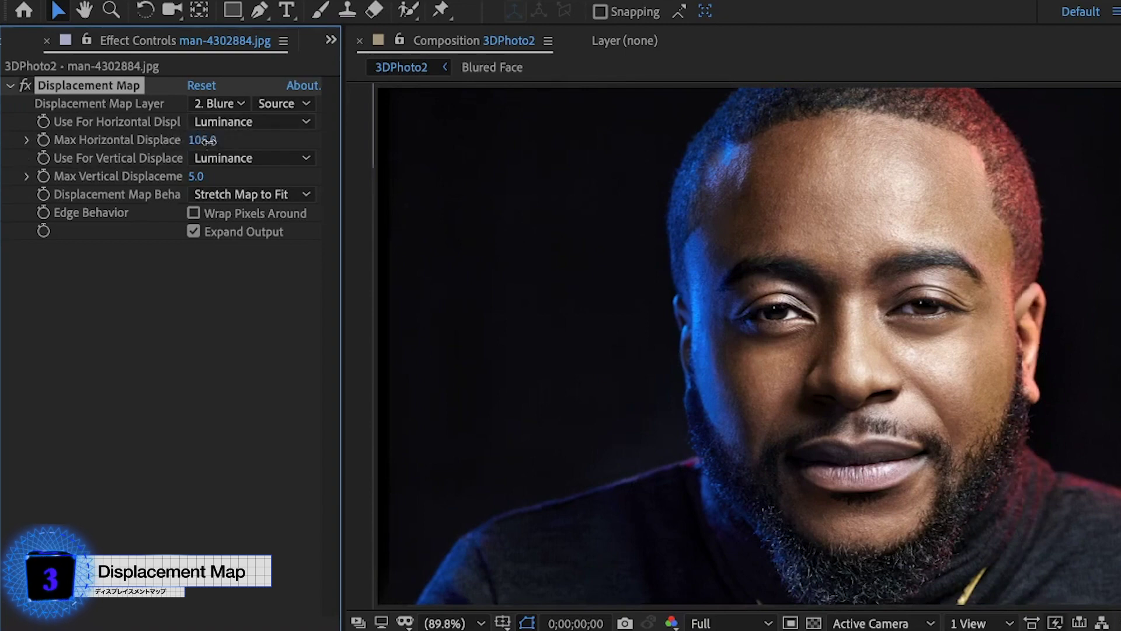
drag(208, 141, 97, 142)
drag(192, 141, 3, 146)
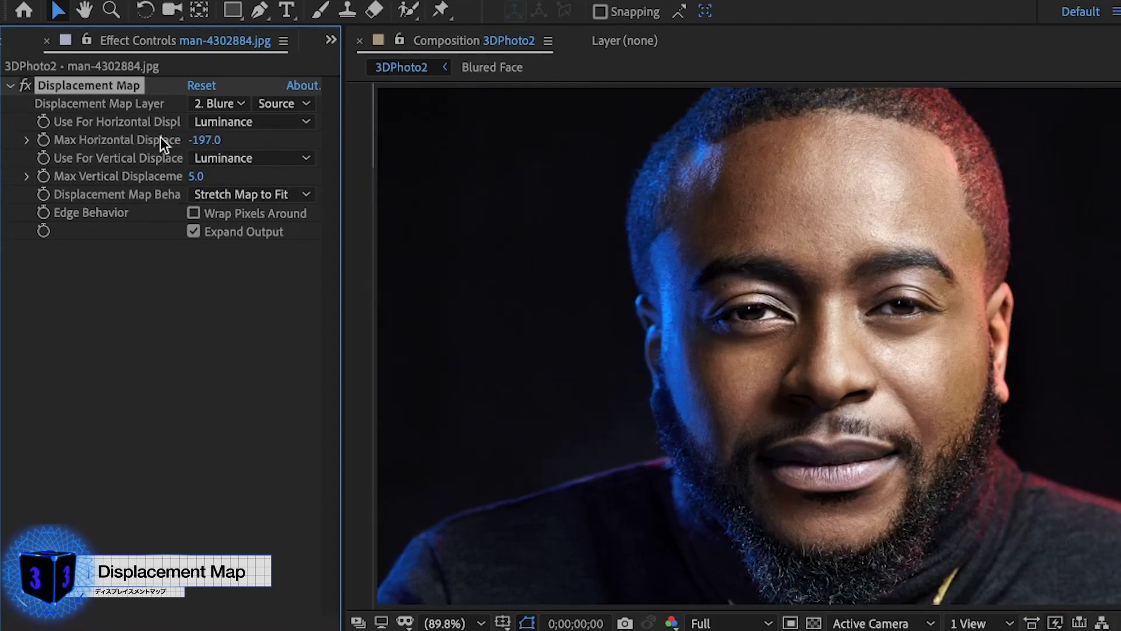
drag(3, 146, 126, 140)
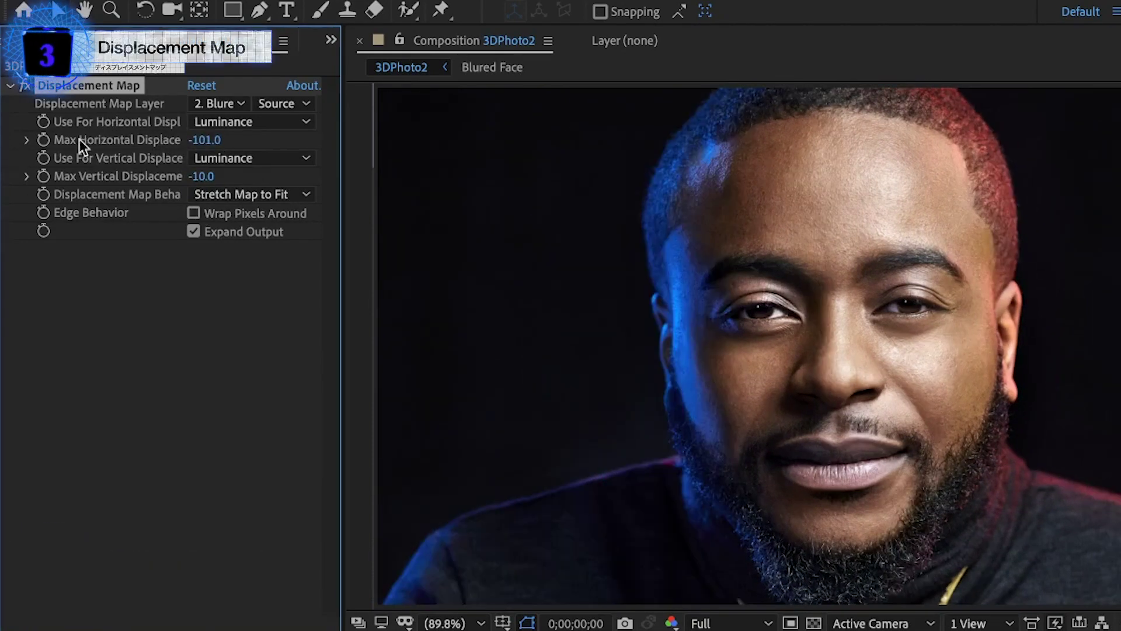
- Keyframe both displacement amounts, set horizontal to 100 at 3 seconds, and keyframe Scale at 32%
click(43, 139)
click(43, 175)
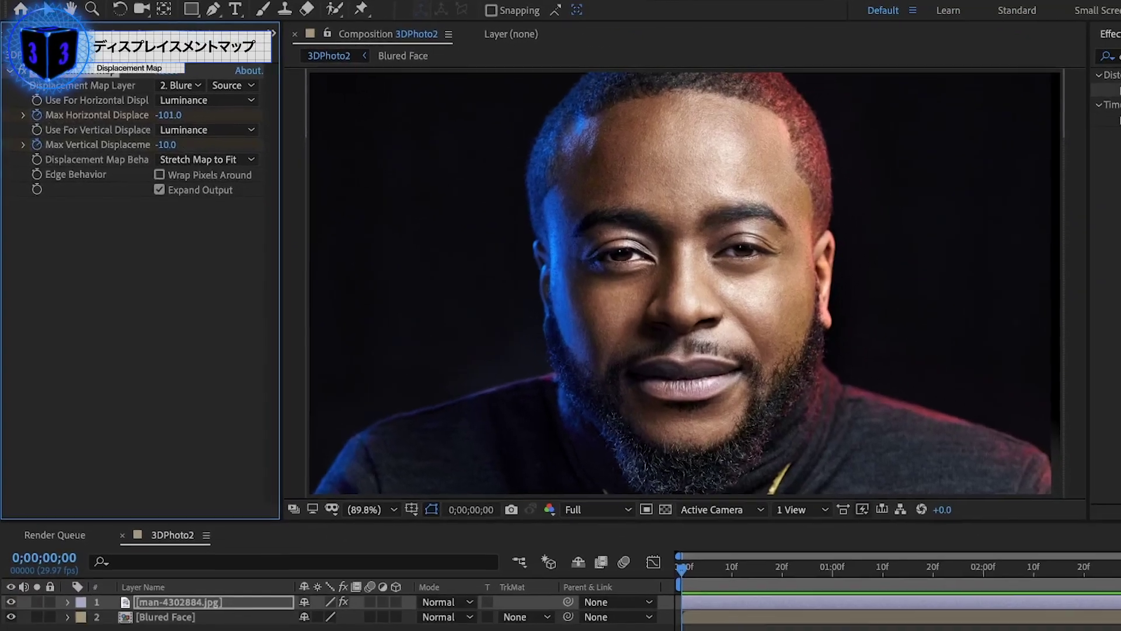
click(169, 114)
text(100)
key(Return)
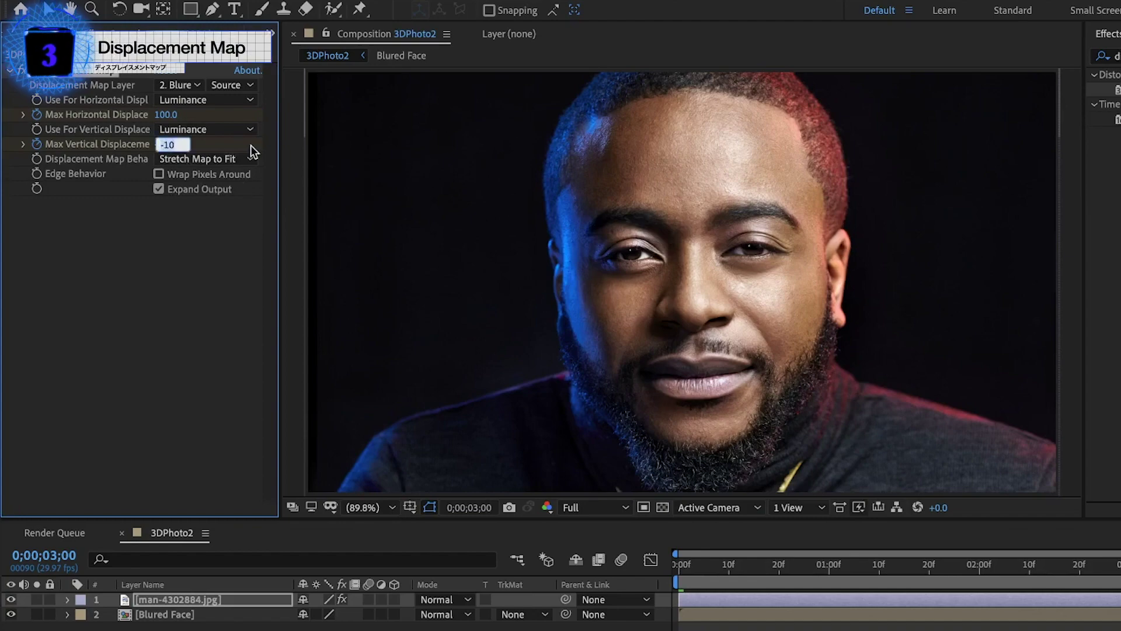
key(Return)
key(s)
click(167, 369)
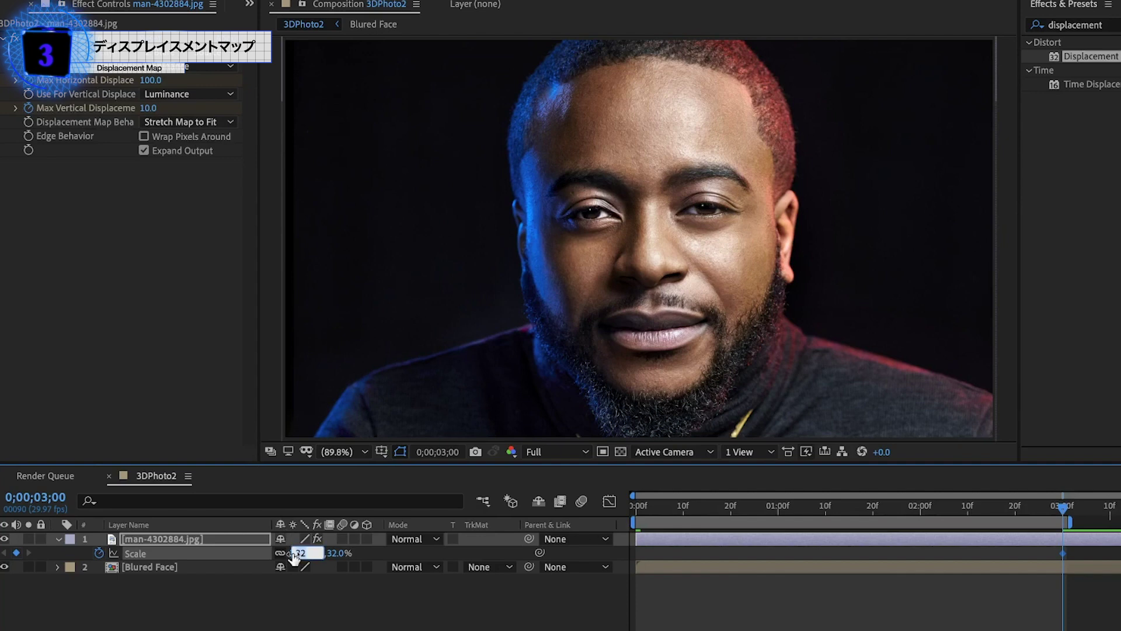
- Nudge the photo's Scale up to 34% at the 3-second mark
key(Up)
key(Up)
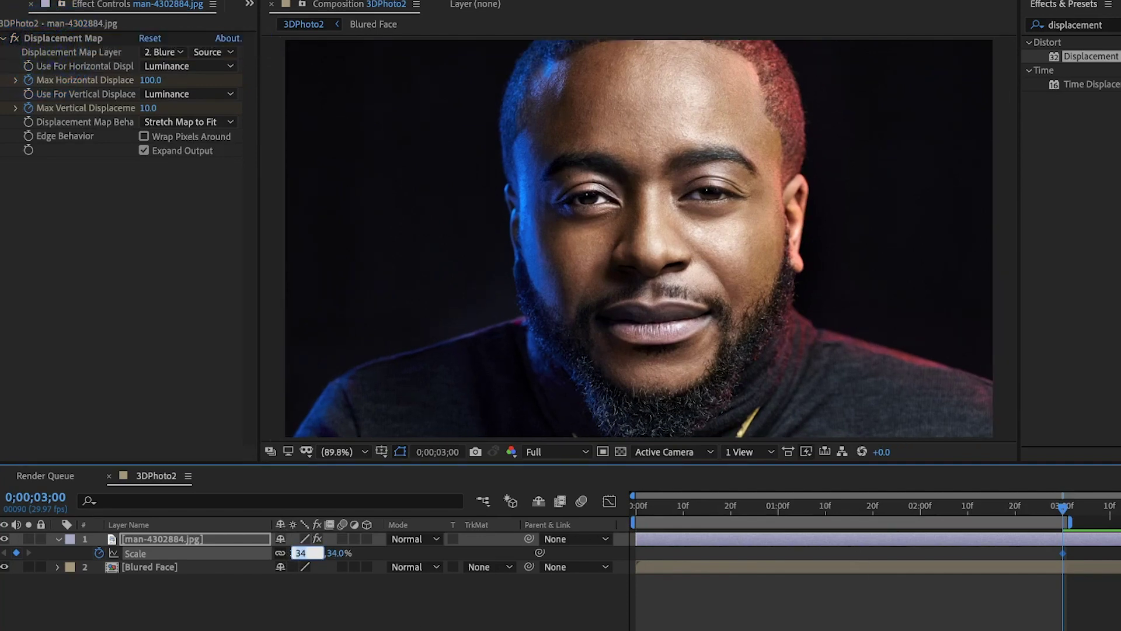
key(Return)
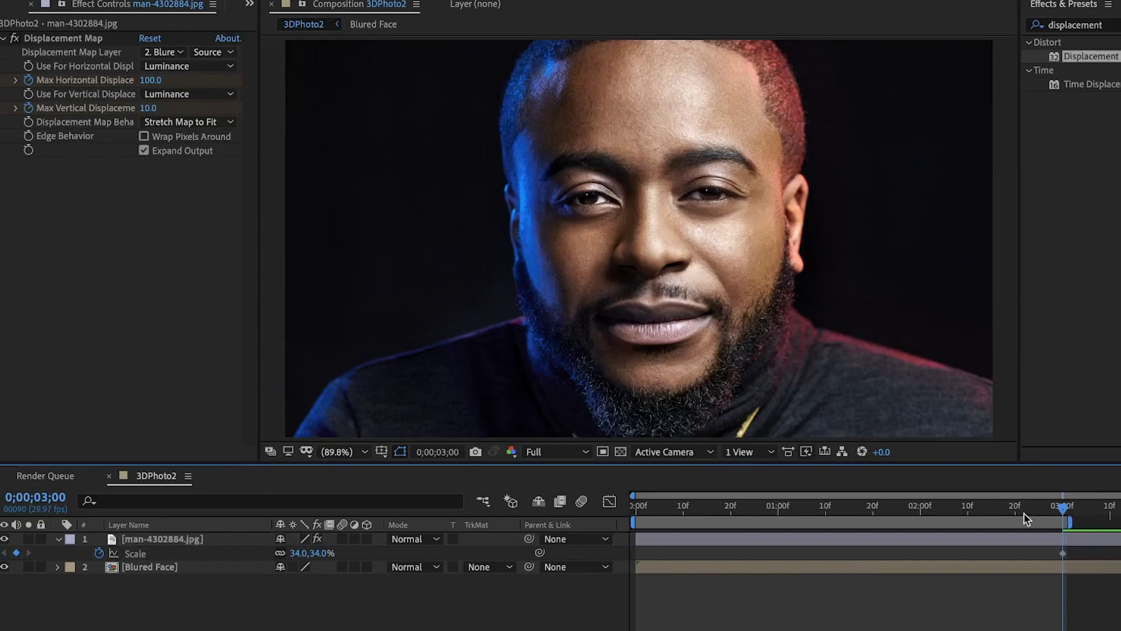